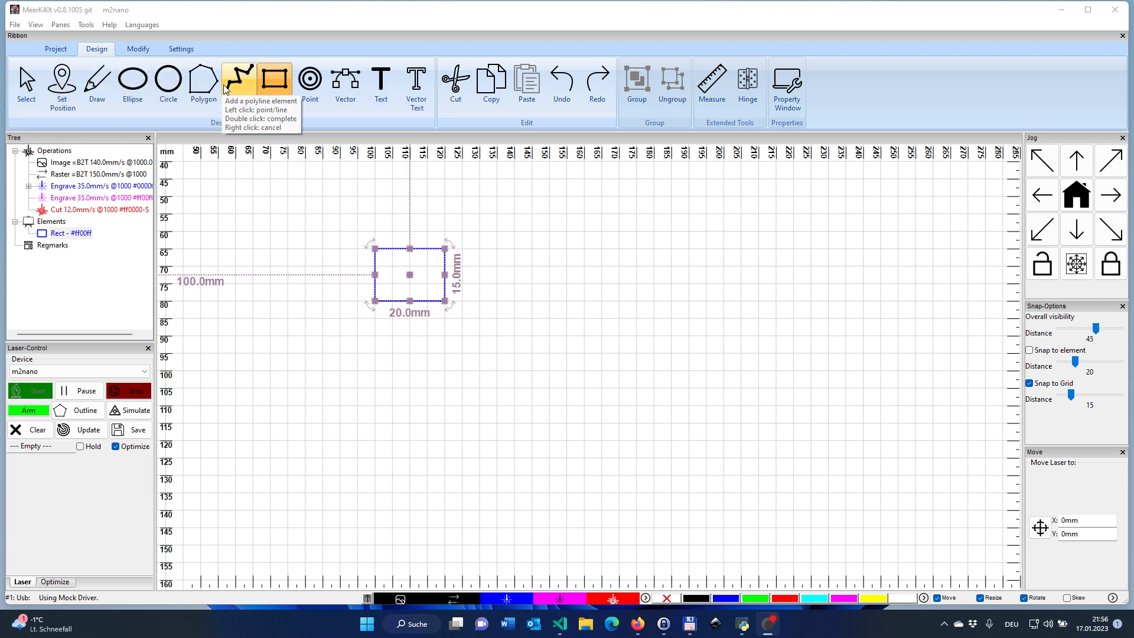
Draw a 35 × 45 mm triangle with the Polygon tool, double-clicking the third corner to close it
{"action": "left_click", "coordinate": [211, 101]}
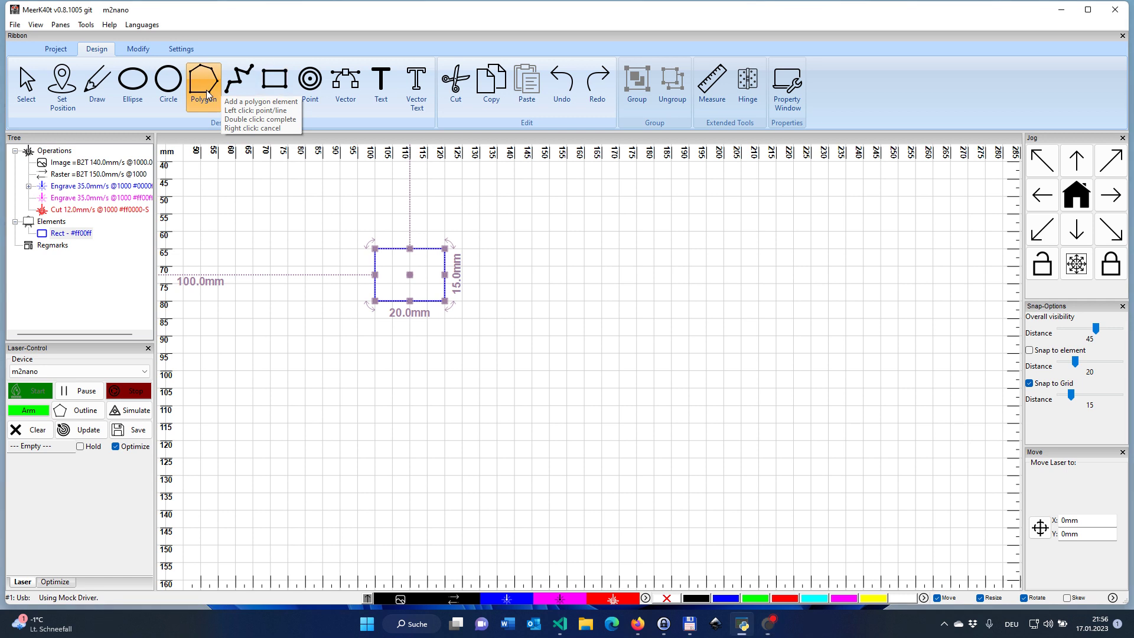
{"action": "left_click", "coordinate": [567, 233]}
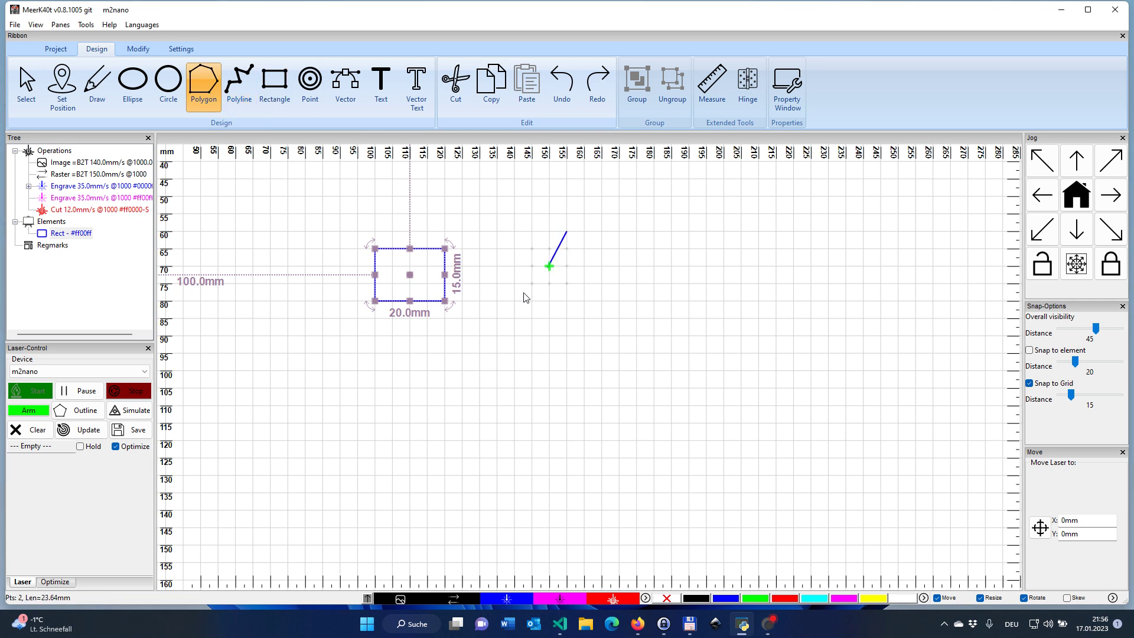
{"action": "left_click", "coordinate": [497, 336]}
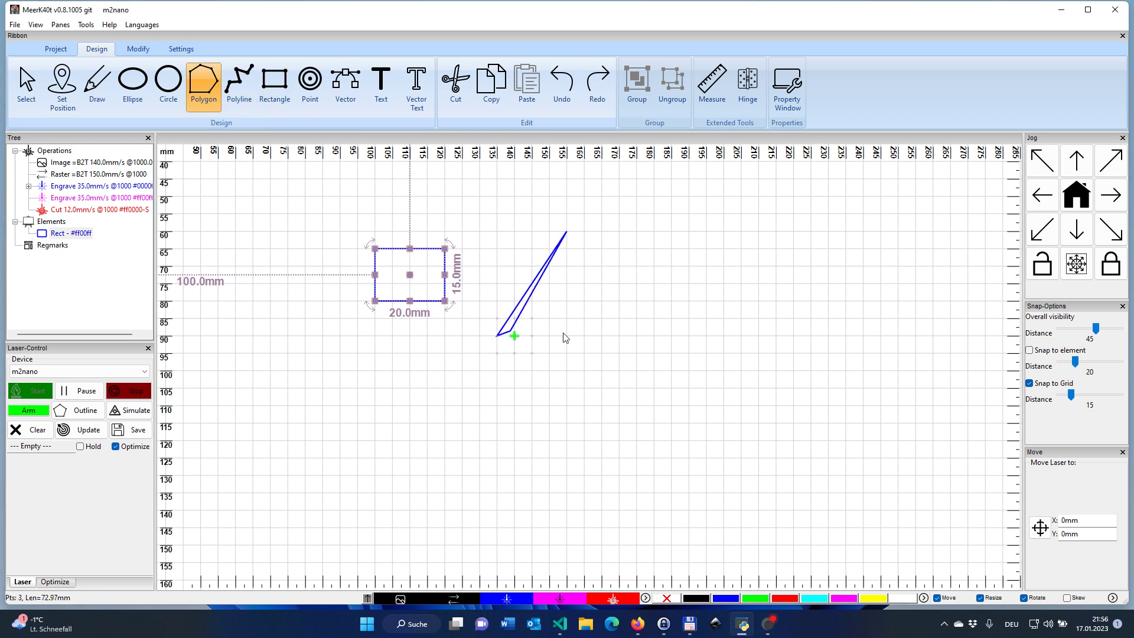
{"action": "double_click", "coordinate": [617, 386]}
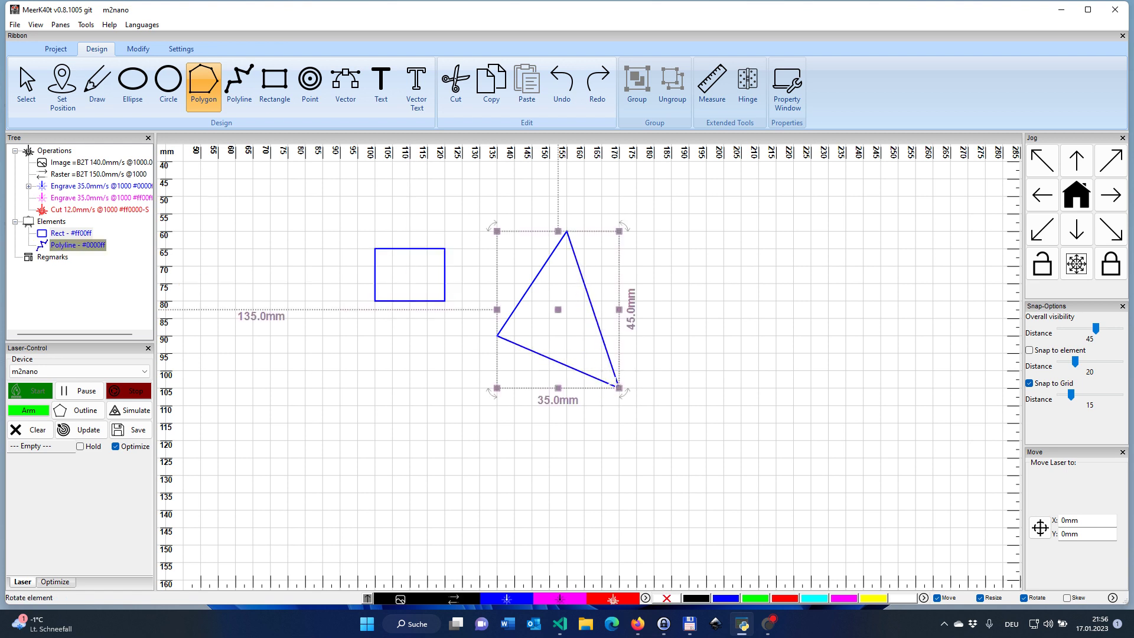
Select the rectangle, then the triangle, confirming it sits 135.0 mm left and 60.0 mm top
{"action": "left_click", "coordinate": [26, 96]}
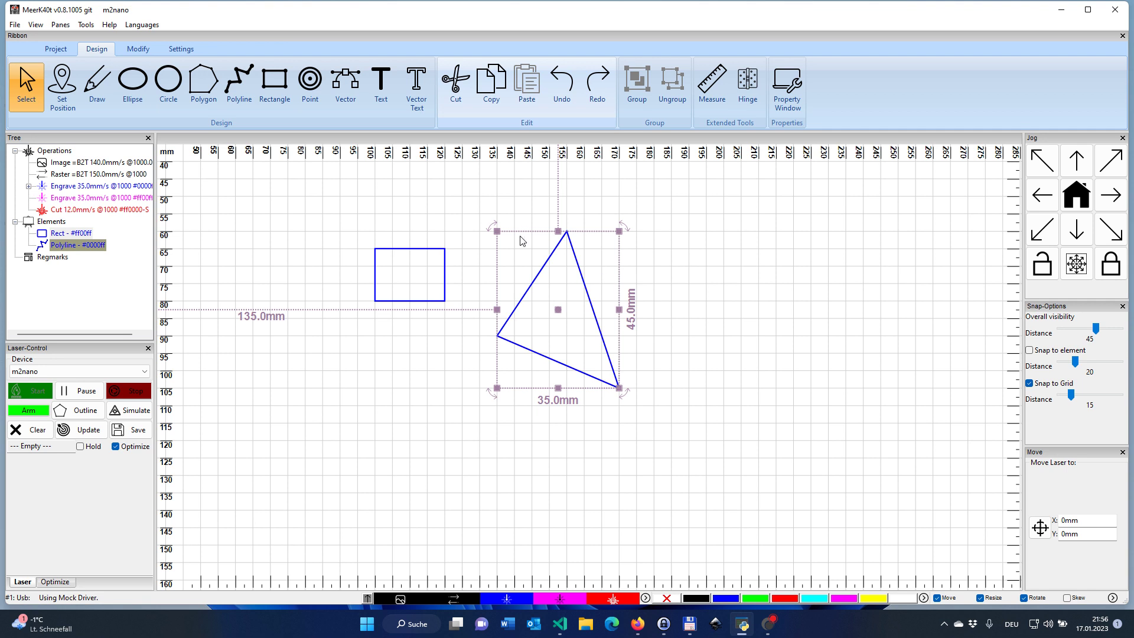
{"action": "left_click", "coordinate": [426, 277]}
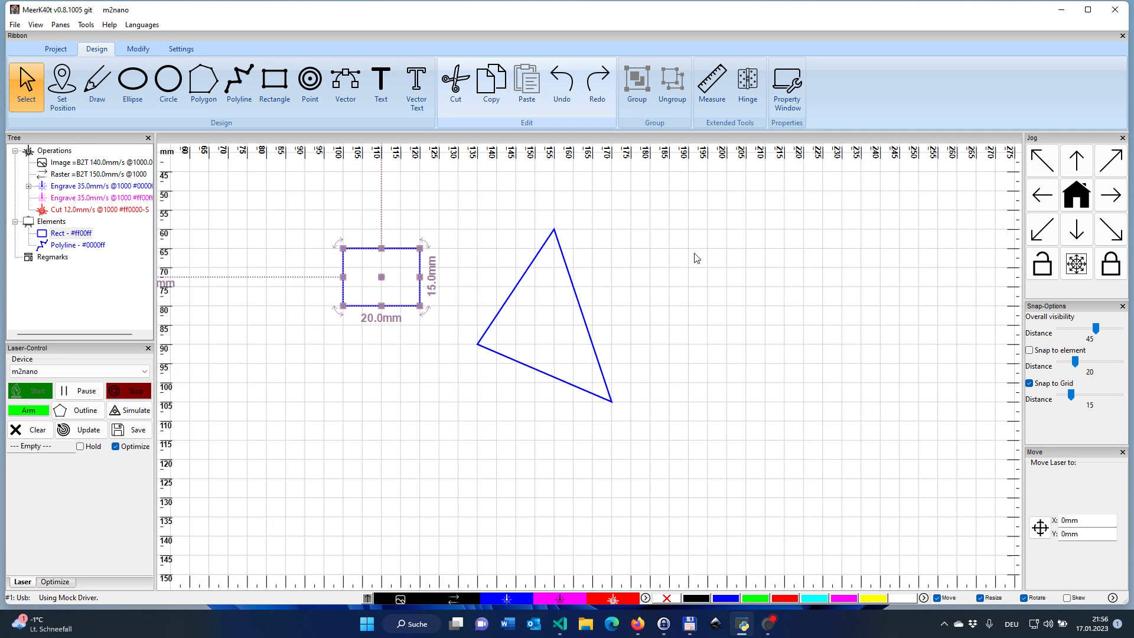
{"action": "scroll", "coordinate": [697, 265], "scroll_direction": "down", "scroll_amount": 2}
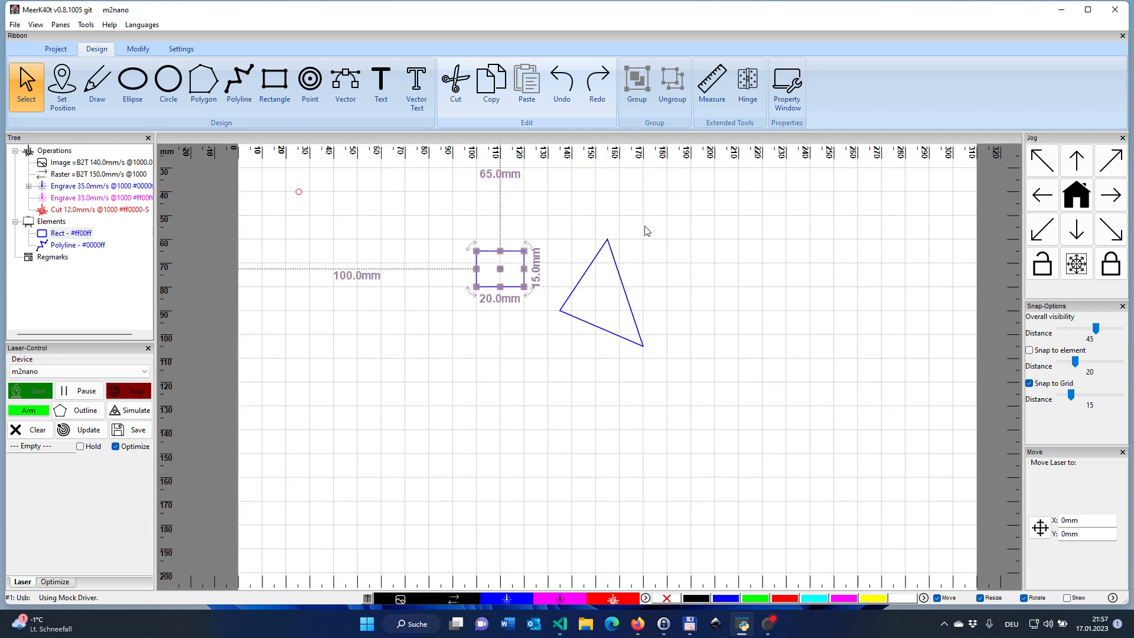
{"action": "middle_click_drag", "start_coordinate": [644, 228], "coordinate": [650, 312]}
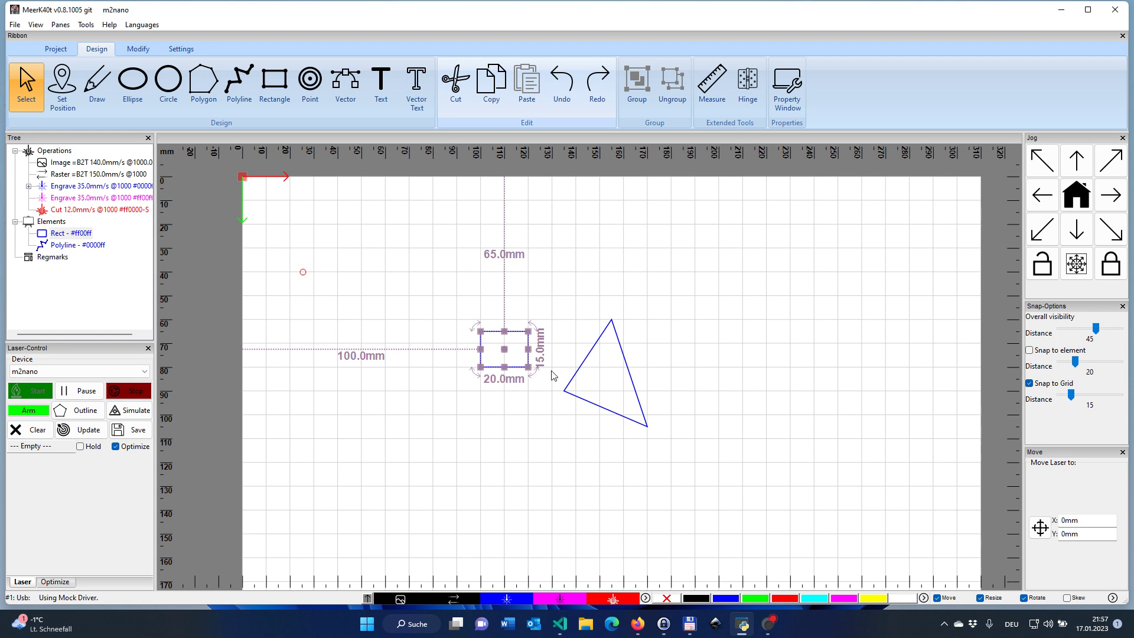
{"action": "left_click", "coordinate": [609, 368]}
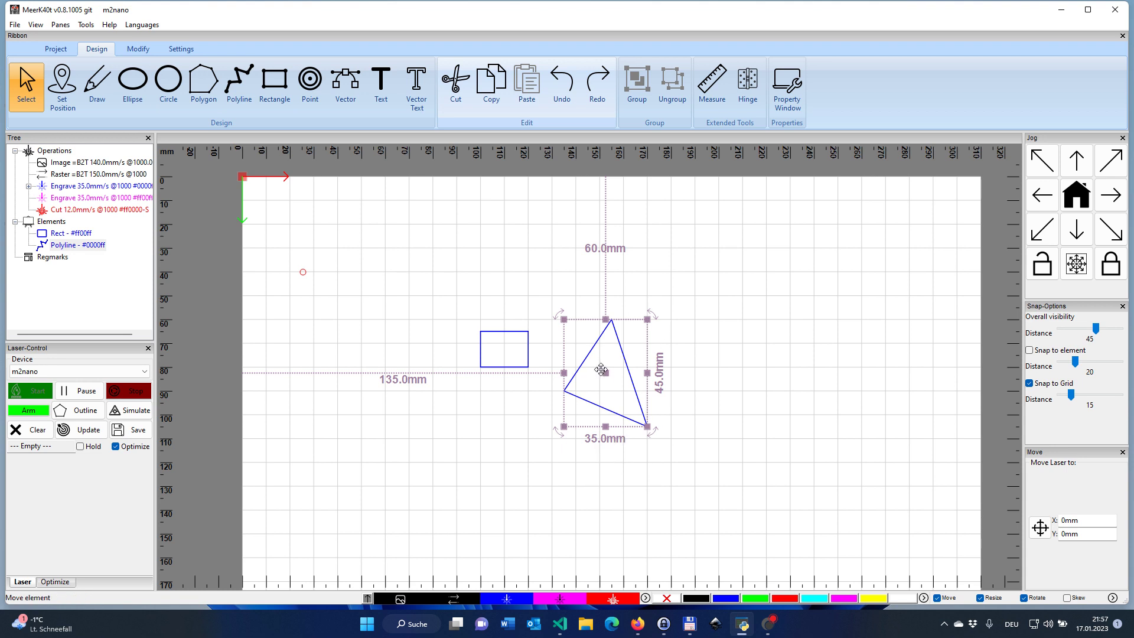
{"action": "scroll", "coordinate": [603, 372], "scroll_direction": "up", "scroll_amount": 2}
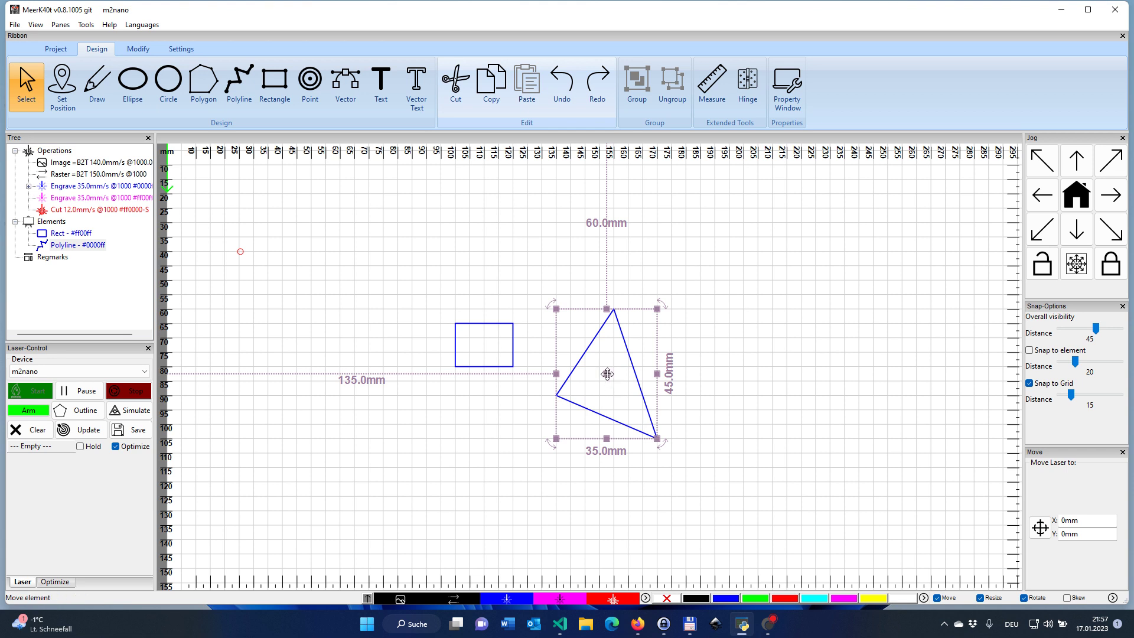
Drag the triangle up and right onto the grid, to 172.5 mm left and 37.5 mm top
{"action": "left_click_drag", "start_coordinate": [607, 374], "coordinate": [659, 356]}
{"action": "left_click_drag", "start_coordinate": [691, 322], "coordinate": [709, 306]}
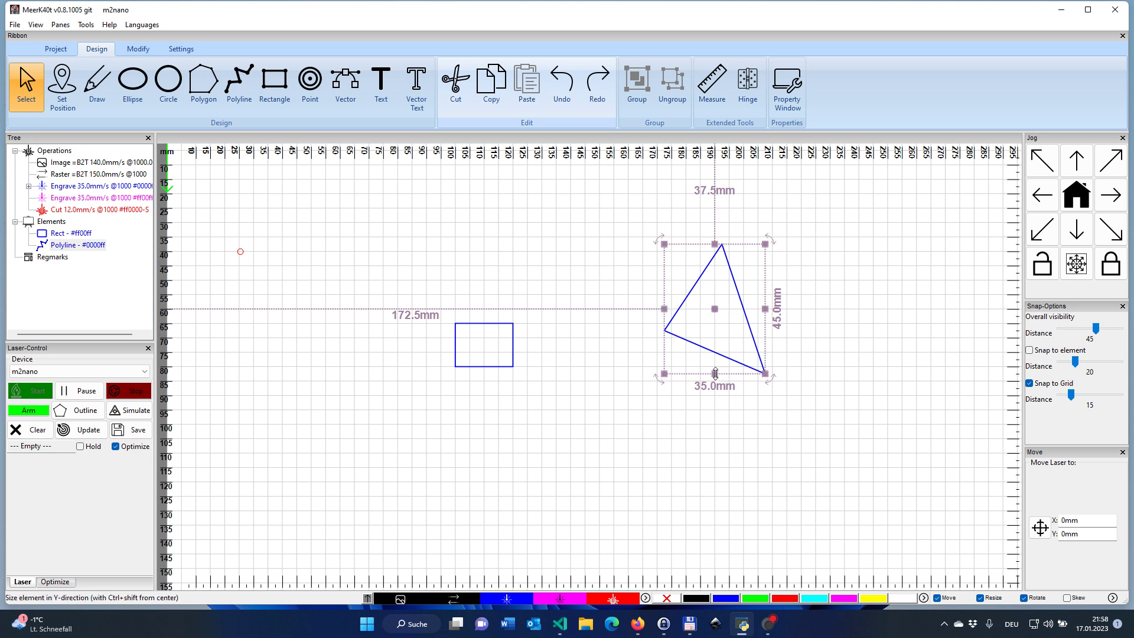
Resize the triangle with its side and corner handles, ending at 44.37 × 42.66 mm, 160.23 mm left
{"action": "left_click_drag", "start_coordinate": [716, 375], "coordinate": [716, 424]}
{"action": "left_click_drag", "start_coordinate": [664, 334], "coordinate": [613, 334]}
{"action": "left_click_drag", "start_coordinate": [765, 335], "coordinate": [786, 334]}
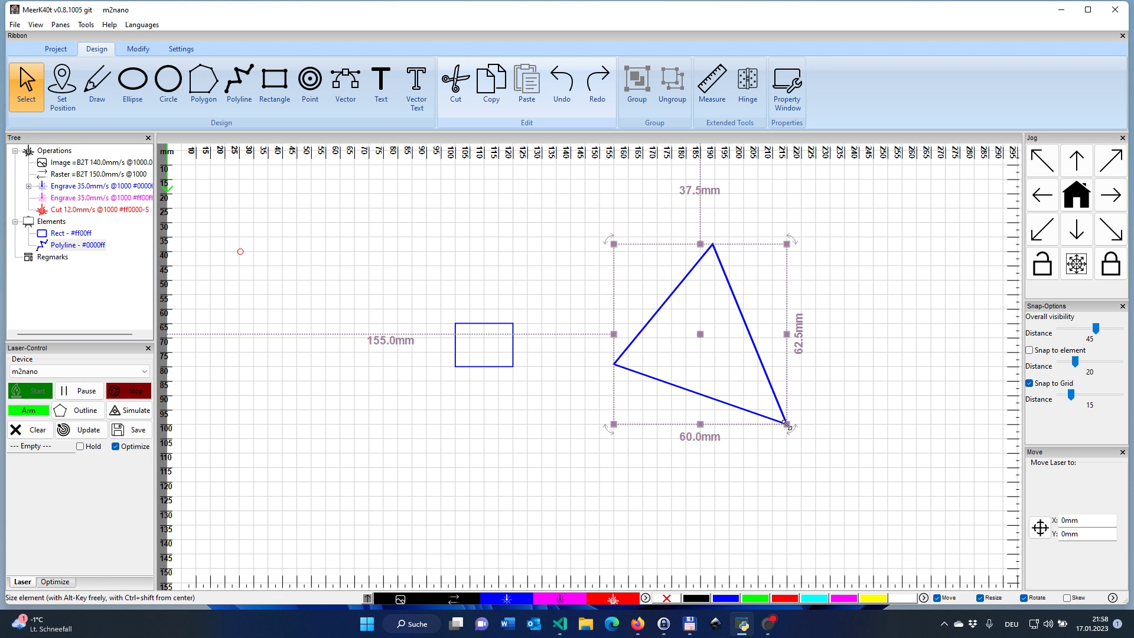
{"action": "left_click_drag", "start_coordinate": [787, 424], "coordinate": [860, 512]}
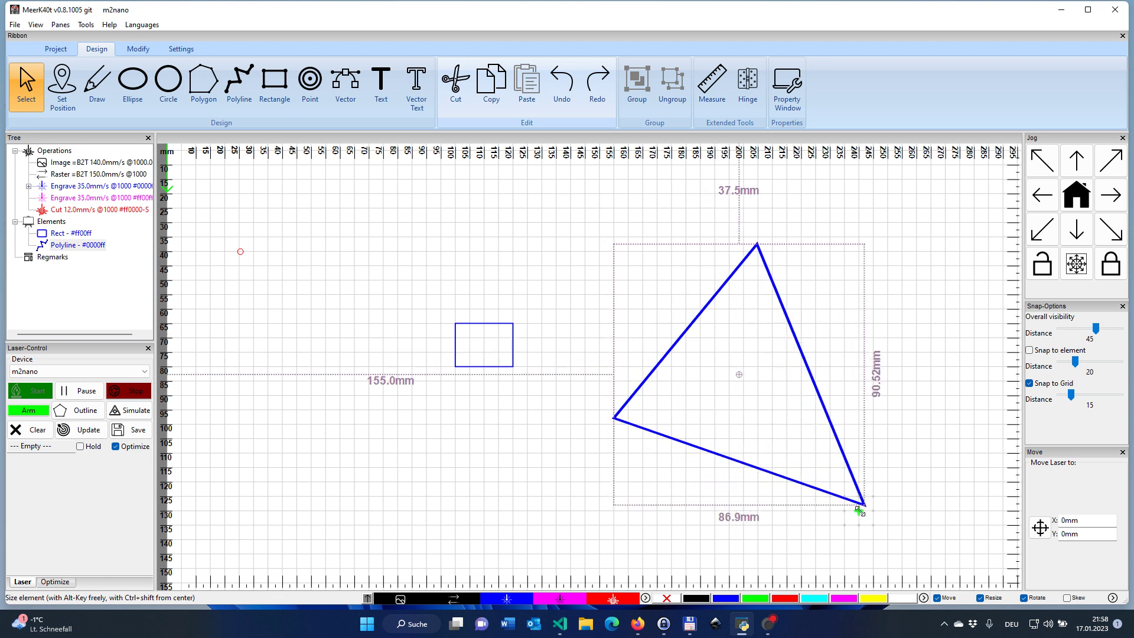
{"action": "left_click_drag", "start_coordinate": [860, 512], "coordinate": [761, 368]}
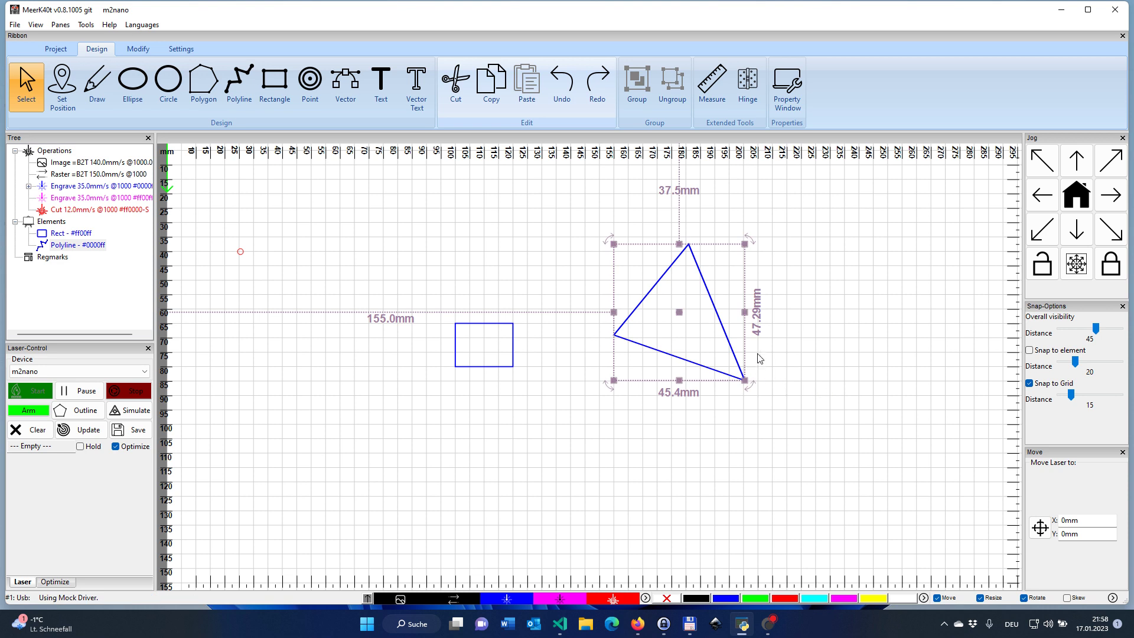
{"action": "left_click_drag", "start_coordinate": [744, 381], "coordinate": [767, 434]}
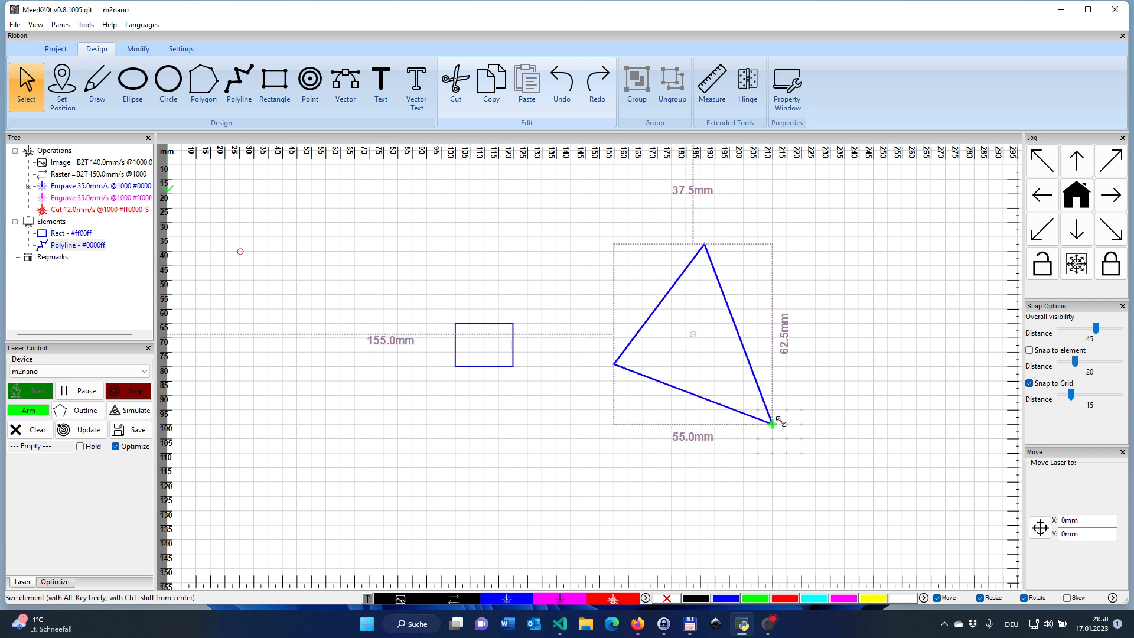
{"action": "mouse_move", "coordinate": [785, 417]}
{"action": "left_mouse_down"}
{"action": "mouse_move", "coordinate": [851, 317]}
{"action": "mouse_move", "coordinate": [808, 381]}
{"action": "mouse_move", "coordinate": [703, 457]}
{"action": "mouse_move", "coordinate": [718, 493]}
{"action": "mouse_move", "coordinate": [812, 456]}
{"action": "mouse_move", "coordinate": [817, 391]}
{"action": "mouse_move", "coordinate": [790, 395]}
{"action": "mouse_move", "coordinate": [769, 430]}
{"action": "mouse_move", "coordinate": [794, 437]}
{"action": "mouse_move", "coordinate": [801, 422]}
{"action": "left_mouse_up"}
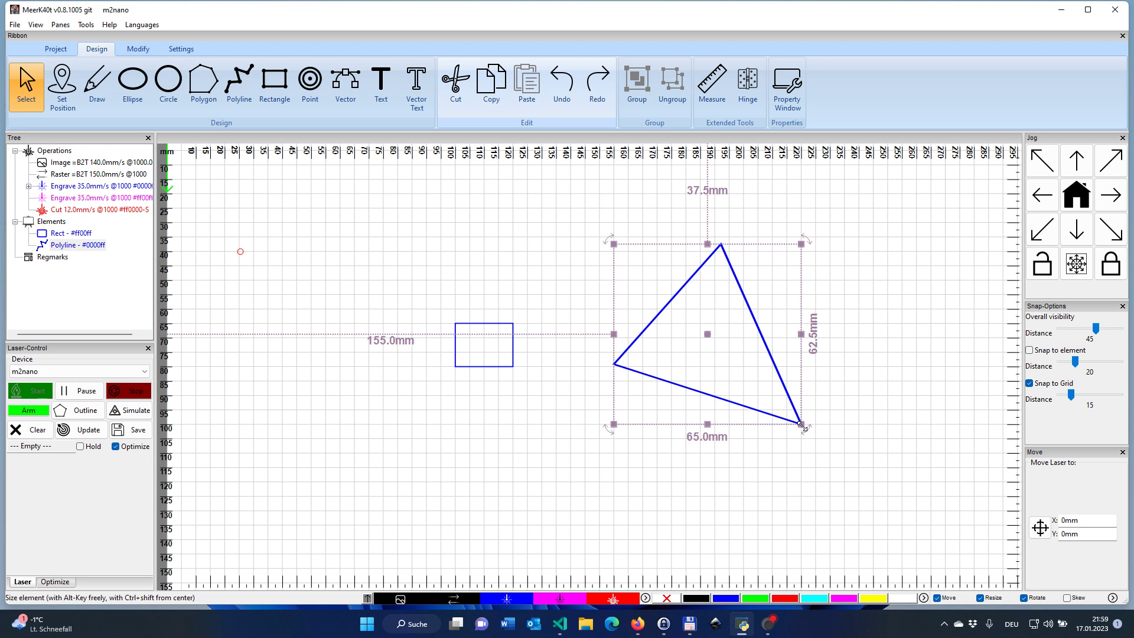
{"action": "left_click_drag", "start_coordinate": [803, 425], "coordinate": [762, 386], "text": "ctrl+shift"}
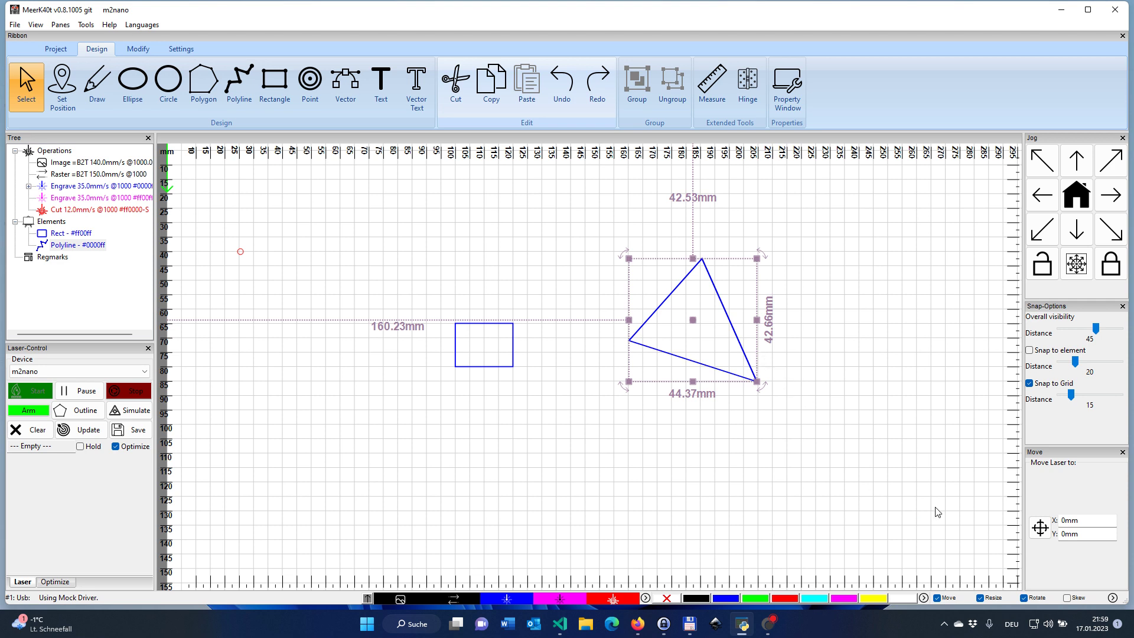
Toggle the Move, Resize and Rotate handle checkboxes in the status bar off and back on
{"action": "left_click", "coordinate": [937, 598]}
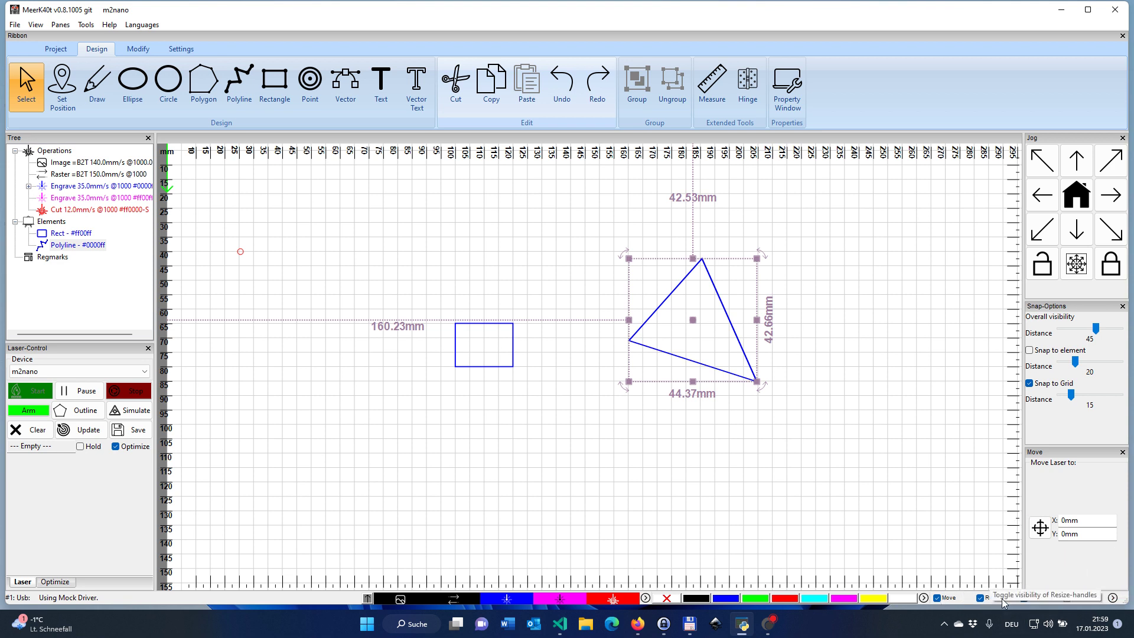
{"action": "left_click", "coordinate": [941, 598]}
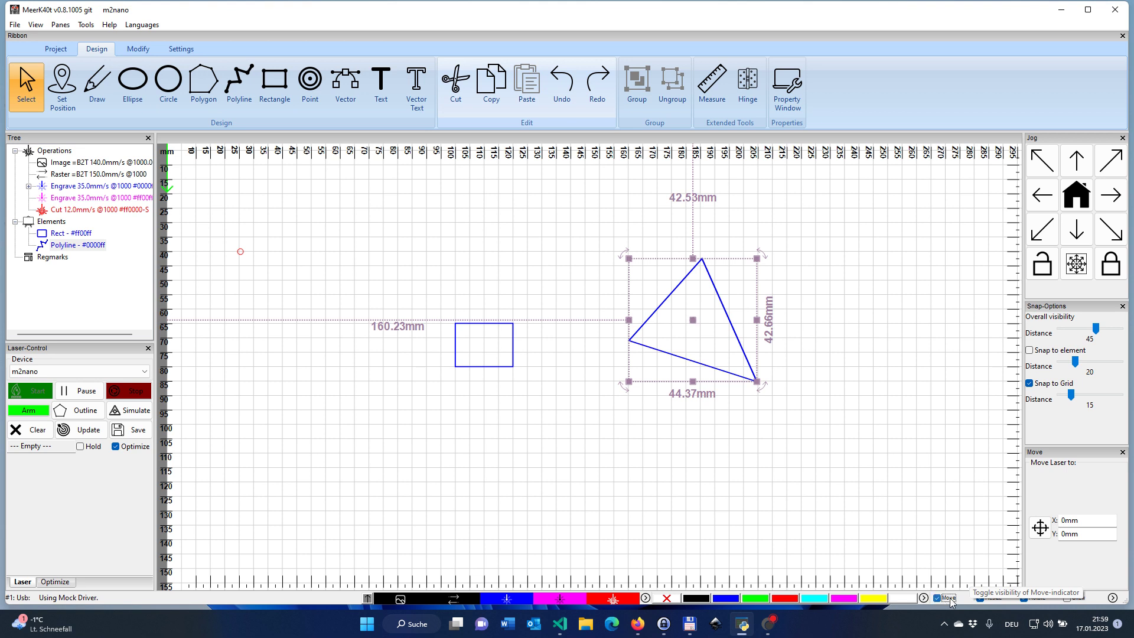
{"action": "left_click", "coordinate": [982, 598]}
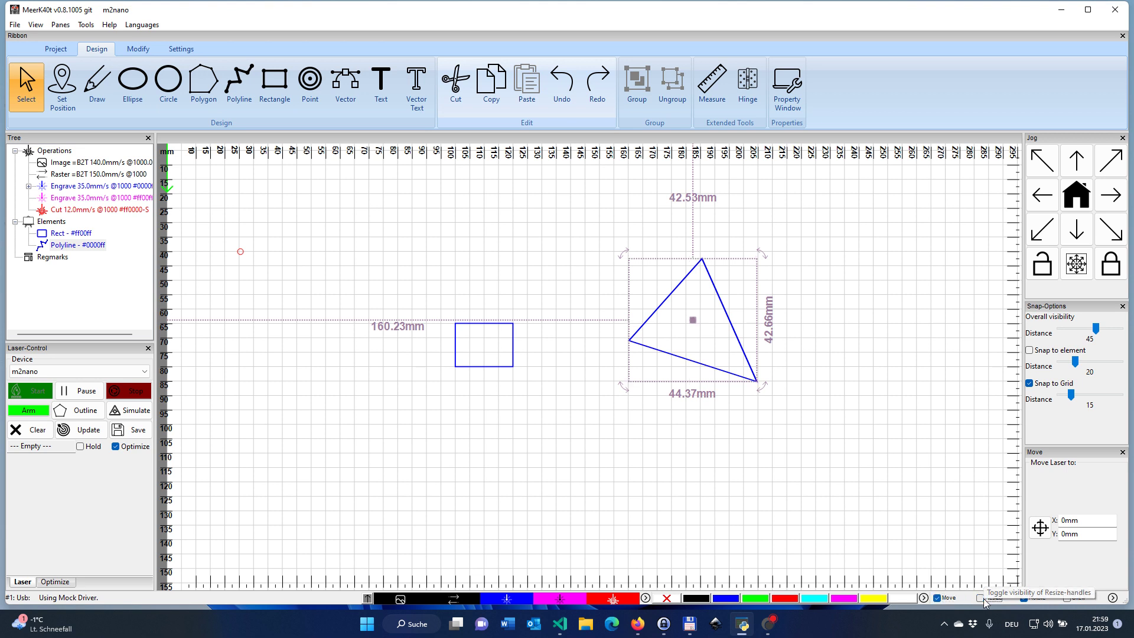
{"action": "left_click", "coordinate": [982, 598]}
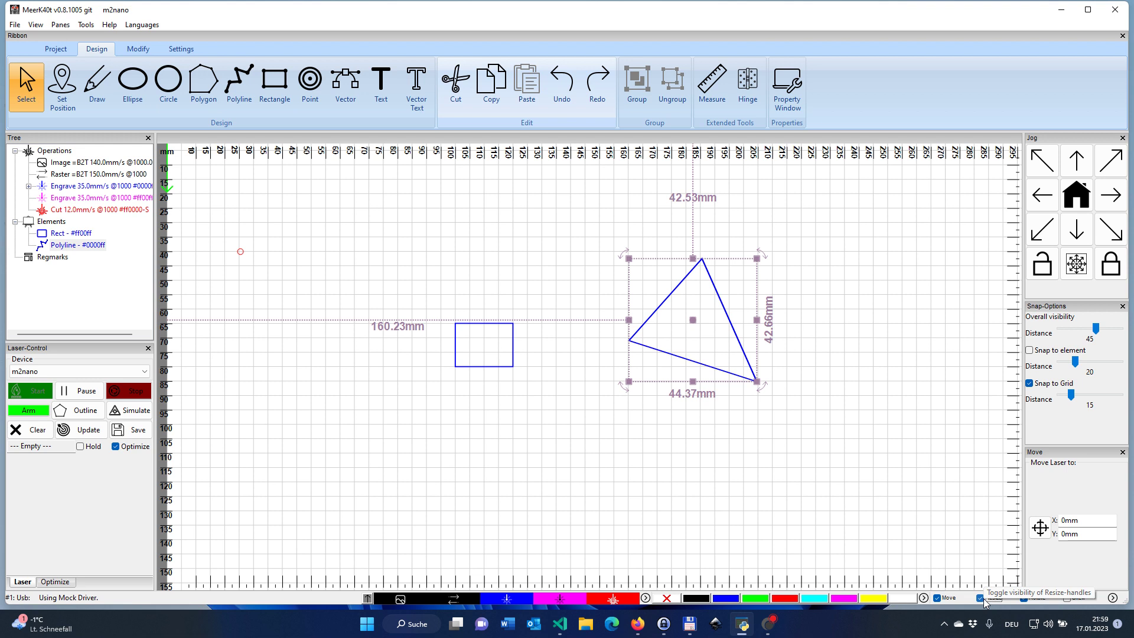
{"action": "left_click", "coordinate": [1029, 601]}
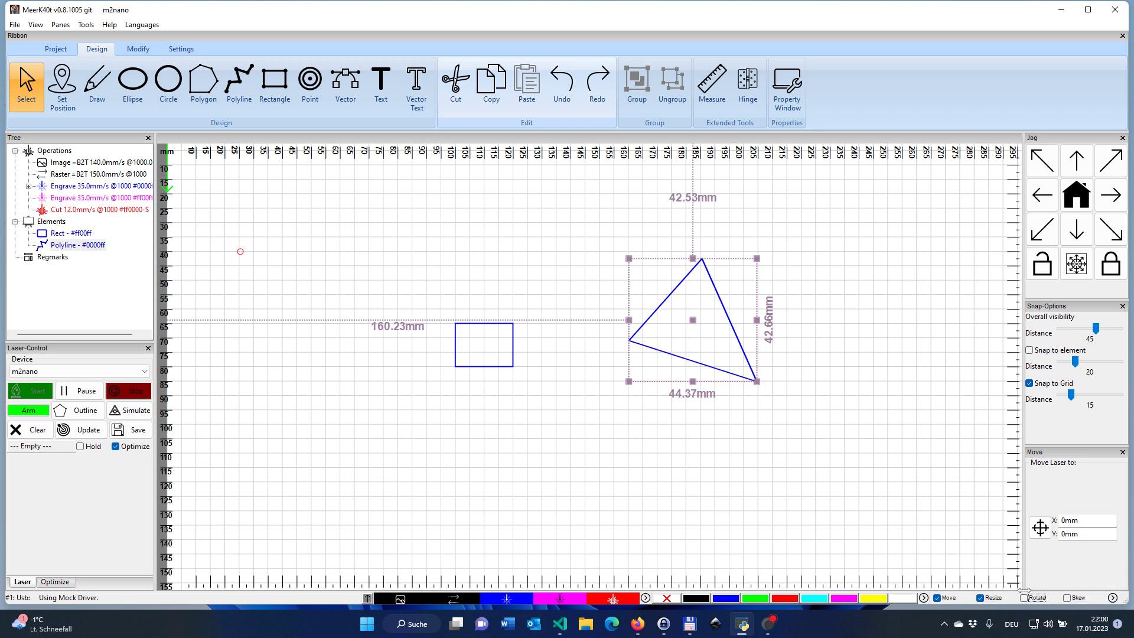
{"action": "left_click", "coordinate": [1029, 601]}
Enable skew handles and skew the triangle horizontally to 42.07 mm wide
{"action": "left_click", "coordinate": [1086, 598]}
{"action": "scroll", "coordinate": [755, 294], "scroll_direction": "up", "scroll_amount": 1}
{"action": "scroll", "coordinate": [756, 297], "scroll_direction": "up", "scroll_amount": 1}
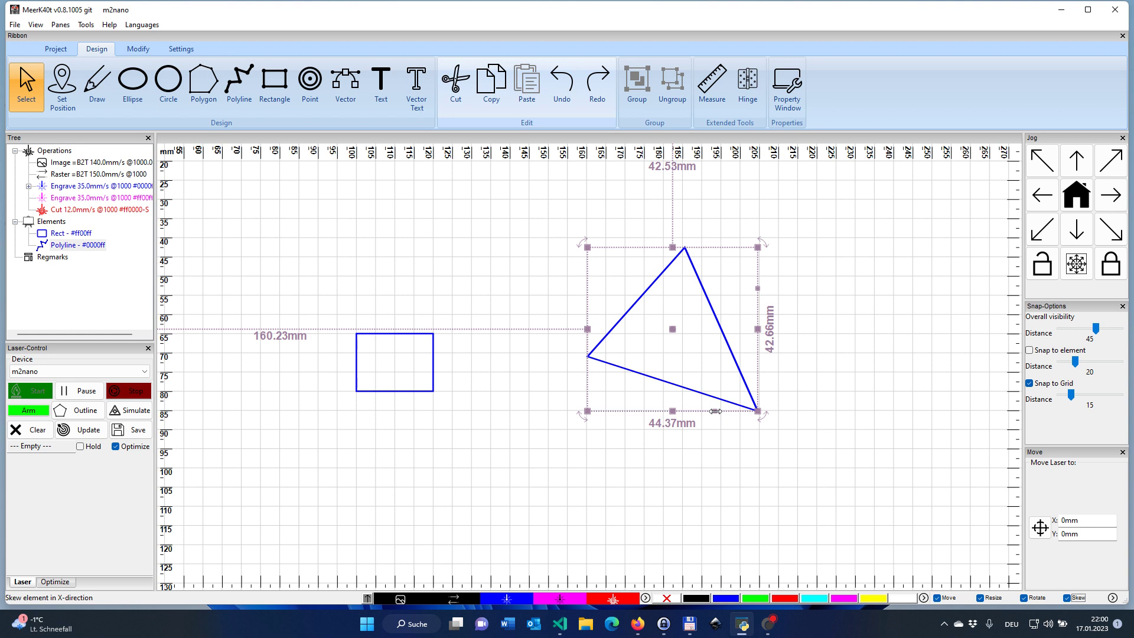
{"action": "left_click_drag", "start_coordinate": [716, 411], "coordinate": [689, 416]}
Skew the 20 × 15 mm rectangle into a 22.86 × 15.0 mm parallelogram, then reselect the triangle
{"action": "left_click", "coordinate": [392, 373]}
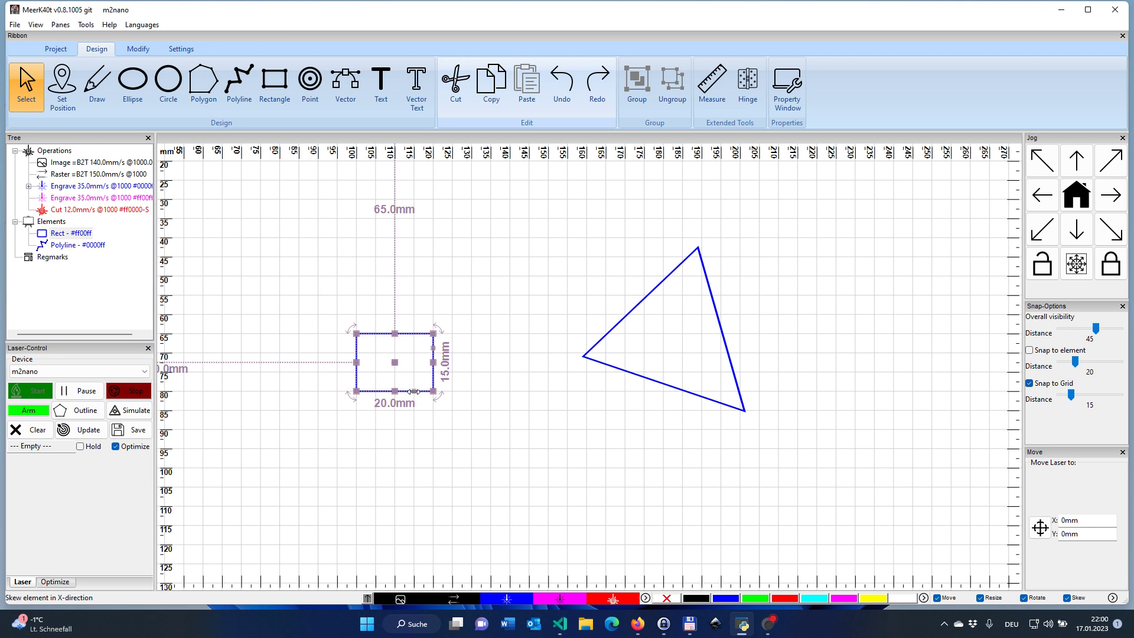
{"action": "mouse_move", "coordinate": [414, 391]}
{"action": "left_mouse_down"}
{"action": "mouse_move", "coordinate": [465, 396]}
{"action": "mouse_move", "coordinate": [367, 394]}
{"action": "mouse_move", "coordinate": [416, 393]}
{"action": "mouse_move", "coordinate": [404, 394]}
{"action": "left_mouse_up"}
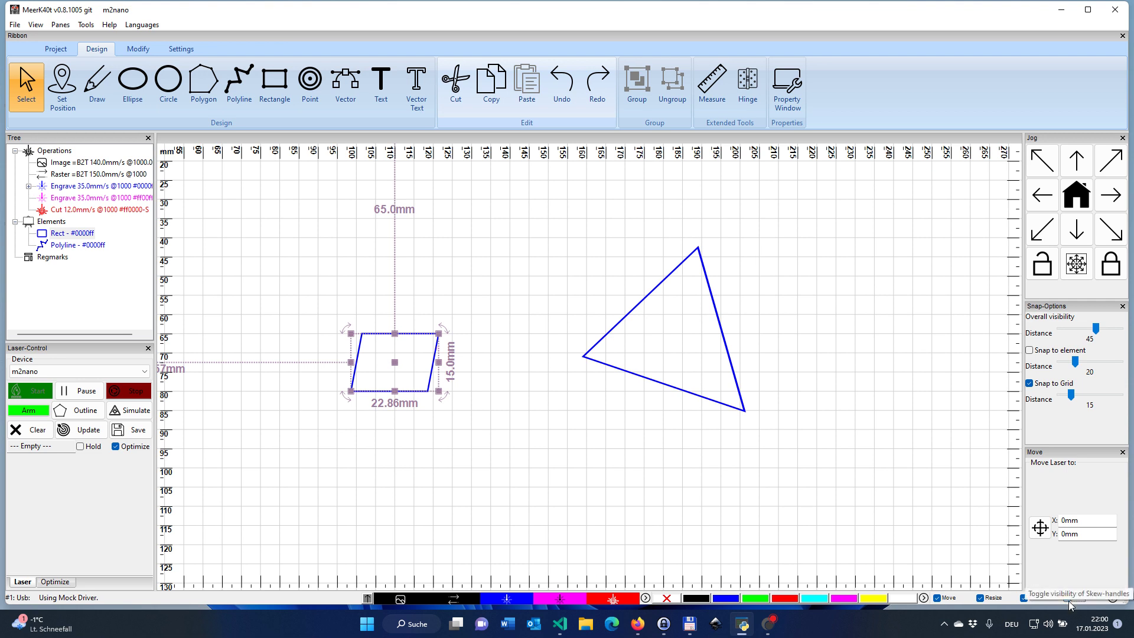
{"action": "left_click", "coordinate": [663, 323]}
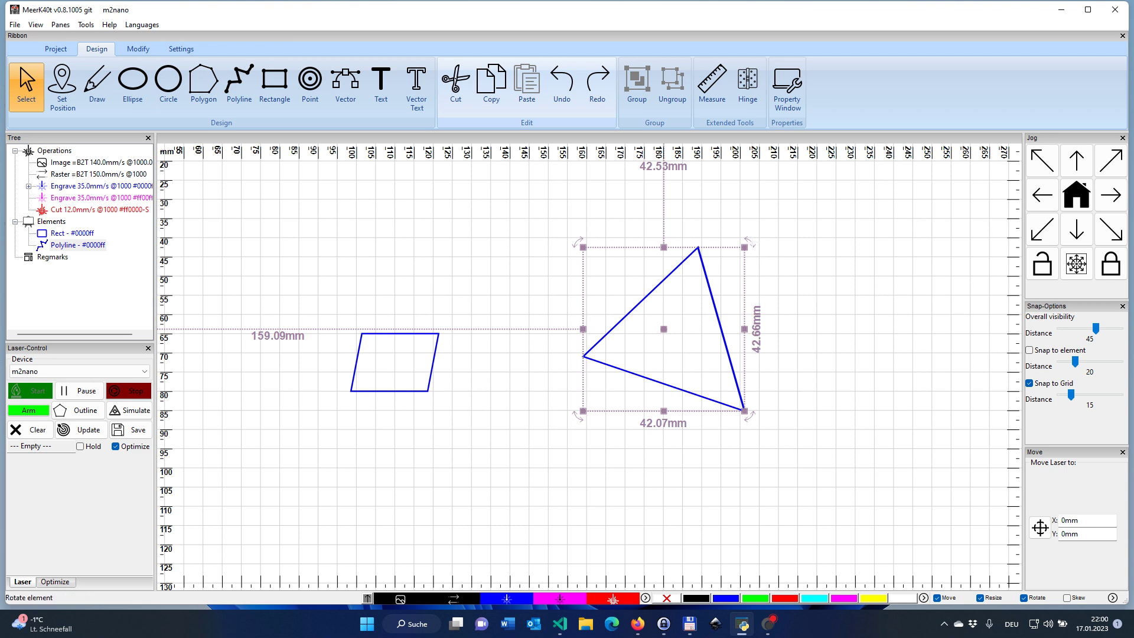
Rotate the triangle 90° about its centre, leaving it 37.54 × 44.34 mm at 167.22 mm left
{"action": "left_click_drag", "start_coordinate": [749, 243], "coordinate": [720, 257]}
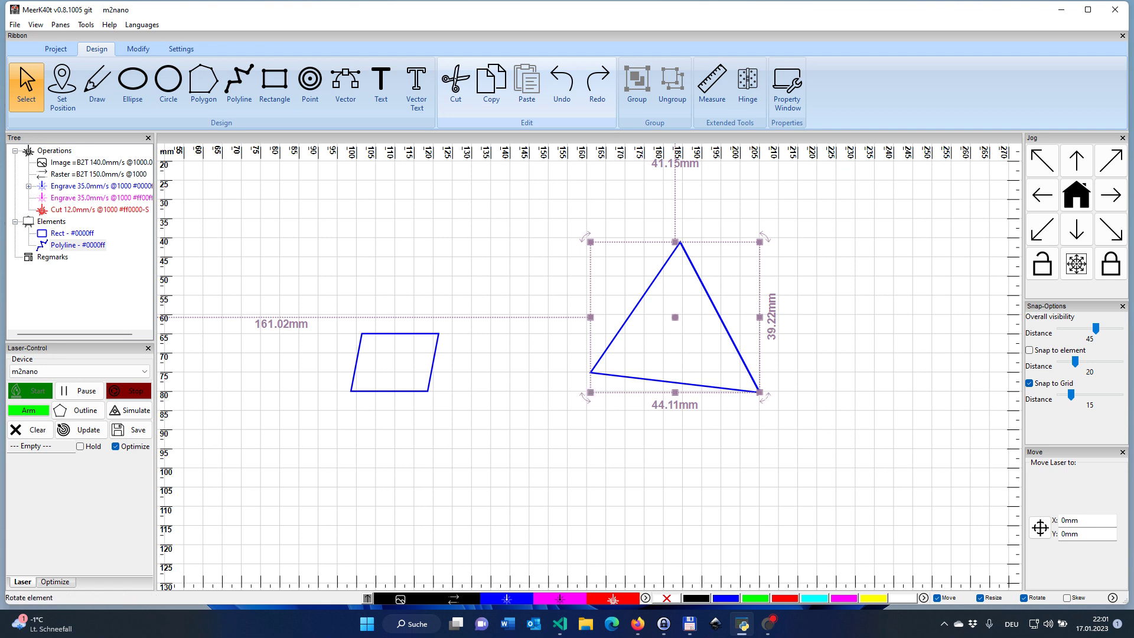
{"action": "mouse_move", "coordinate": [764, 237]}
{"action": "left_mouse_down"}
{"action": "mouse_move", "coordinate": [798, 293]}
{"action": "mouse_move", "coordinate": [798, 276]}
{"action": "mouse_move", "coordinate": [664, 238]}
{"action": "mouse_move", "coordinate": [643, 255]}
{"action": "mouse_move", "coordinate": [757, 256]}
{"action": "mouse_move", "coordinate": [777, 294]}
{"action": "mouse_move", "coordinate": [777, 257]}
{"action": "mouse_move", "coordinate": [759, 257]}
{"action": "mouse_move", "coordinate": [760, 238]}
{"action": "mouse_move", "coordinate": [748, 252]}
{"action": "left_mouse_up"}
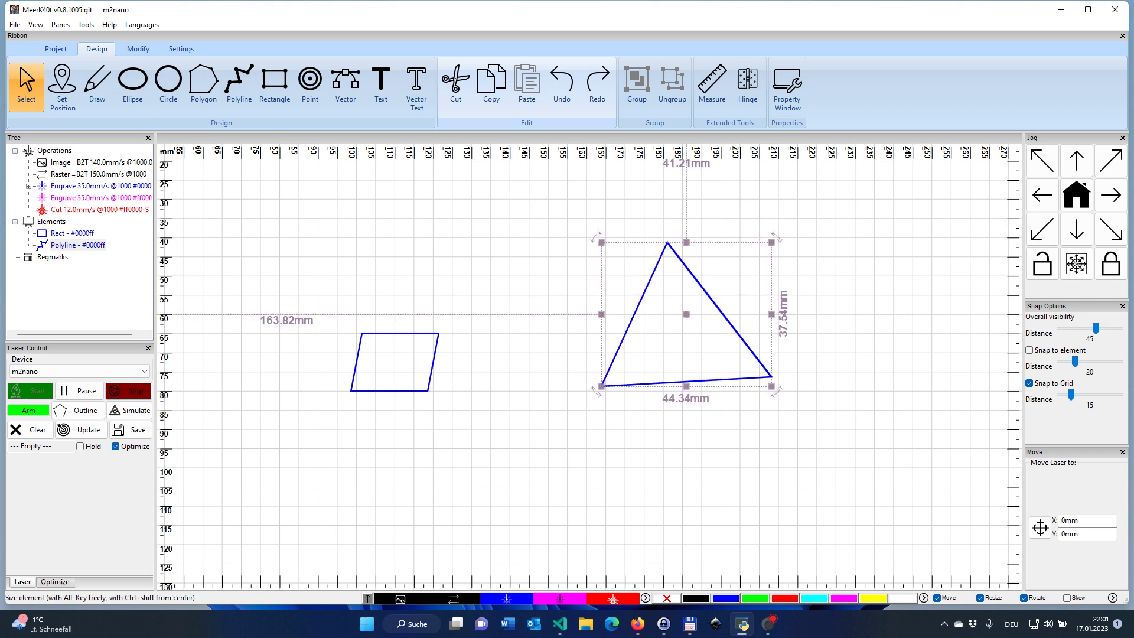
{"action": "left_click_drag", "start_coordinate": [596, 235], "coordinate": [721, 276]}
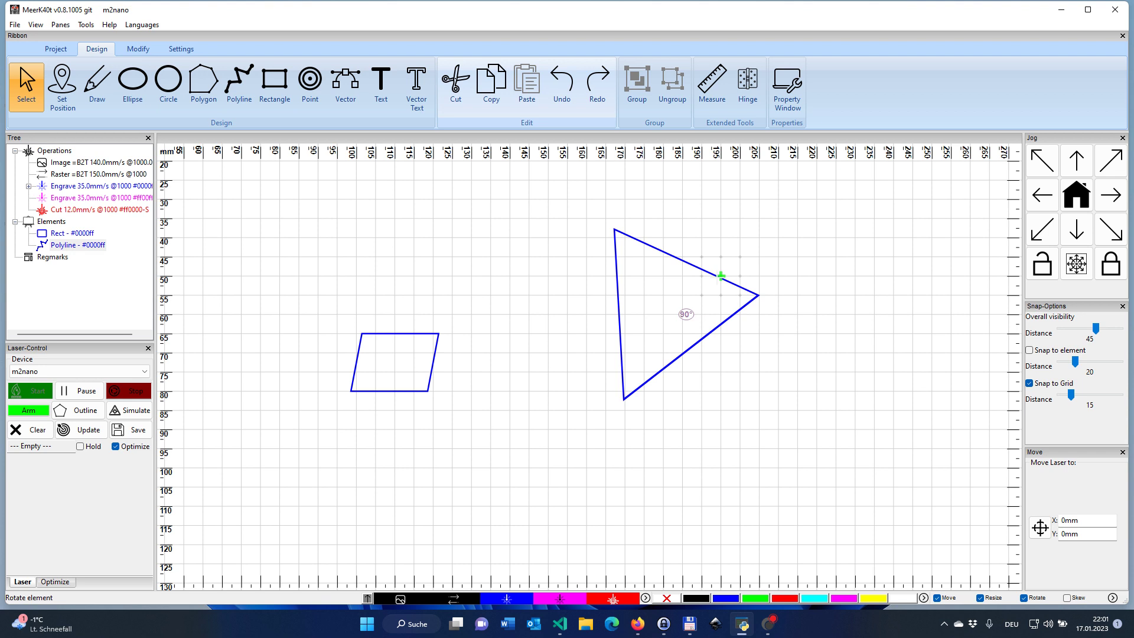
{"action": "left_click_drag", "start_coordinate": [721, 276], "coordinate": [721, 276]}
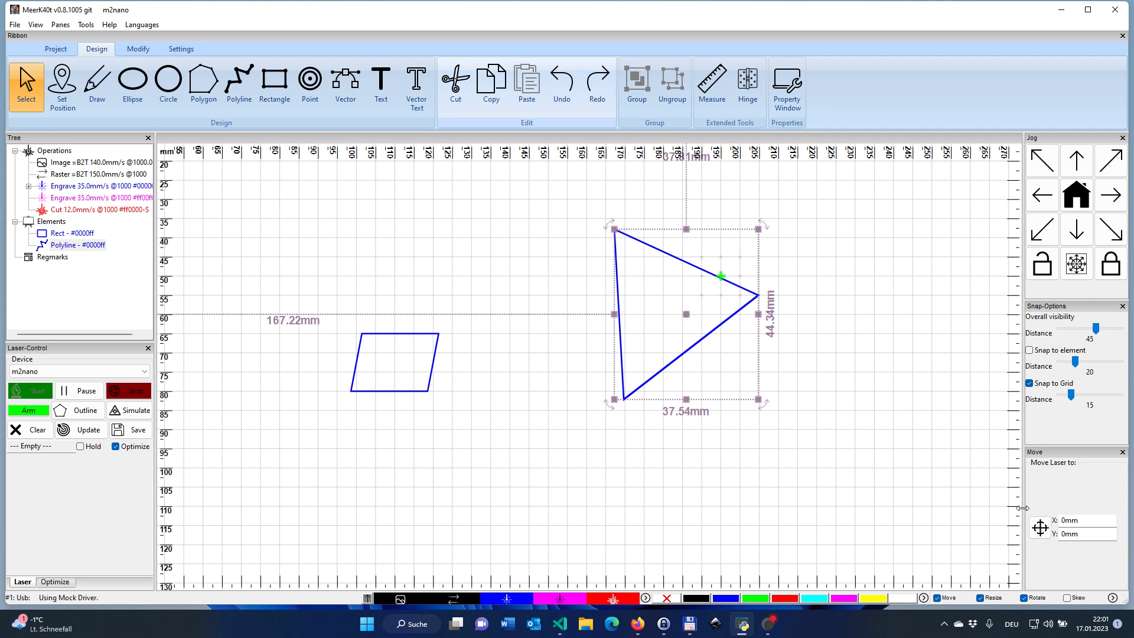
Hide the move indicator, put the pivot at the parallelogram's corner, and turn the triangle slightly around it
{"action": "left_click", "coordinate": [938, 597]}
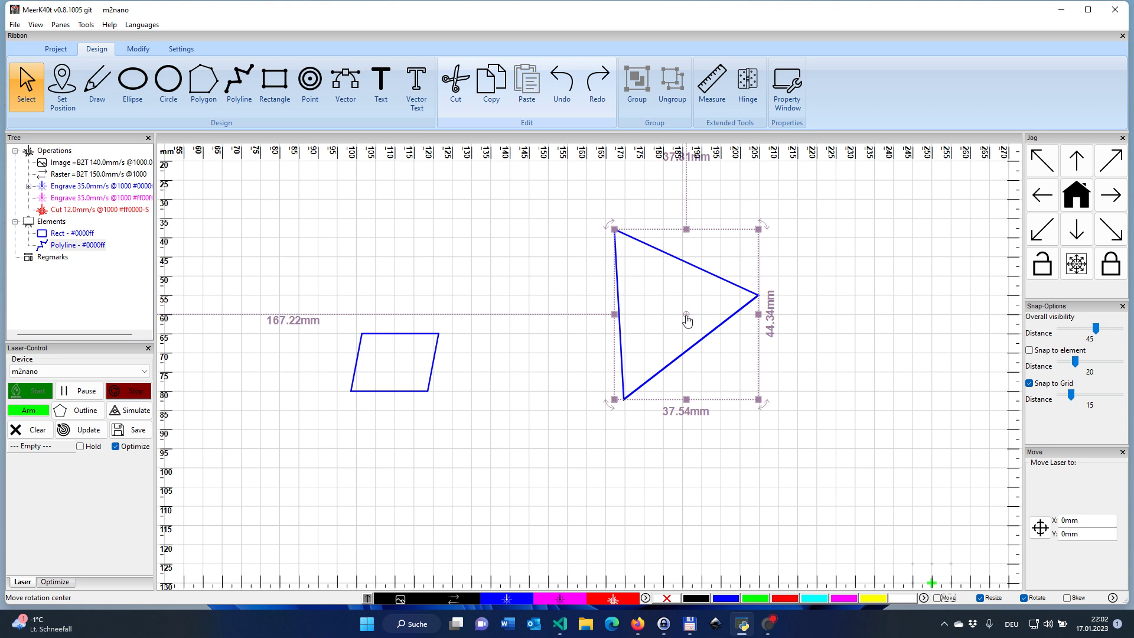
{"action": "mouse_move", "coordinate": [687, 321]}
{"action": "left_mouse_down"}
{"action": "mouse_move", "coordinate": [527, 317]}
{"action": "mouse_move", "coordinate": [440, 340]}
{"action": "left_mouse_up"}
{"action": "left_click_drag", "start_coordinate": [765, 237], "coordinate": [778, 257]}
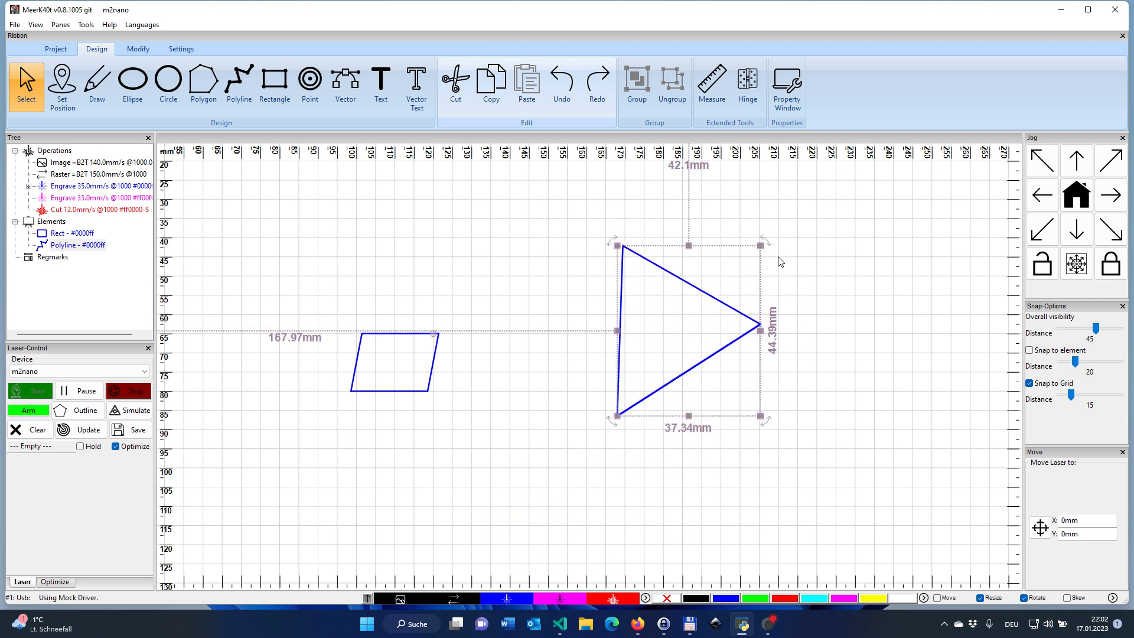
Reselect the 37.34 × 44.39 mm triangle and turn its Move indicator back on
{"action": "left_click", "coordinate": [449, 391]}
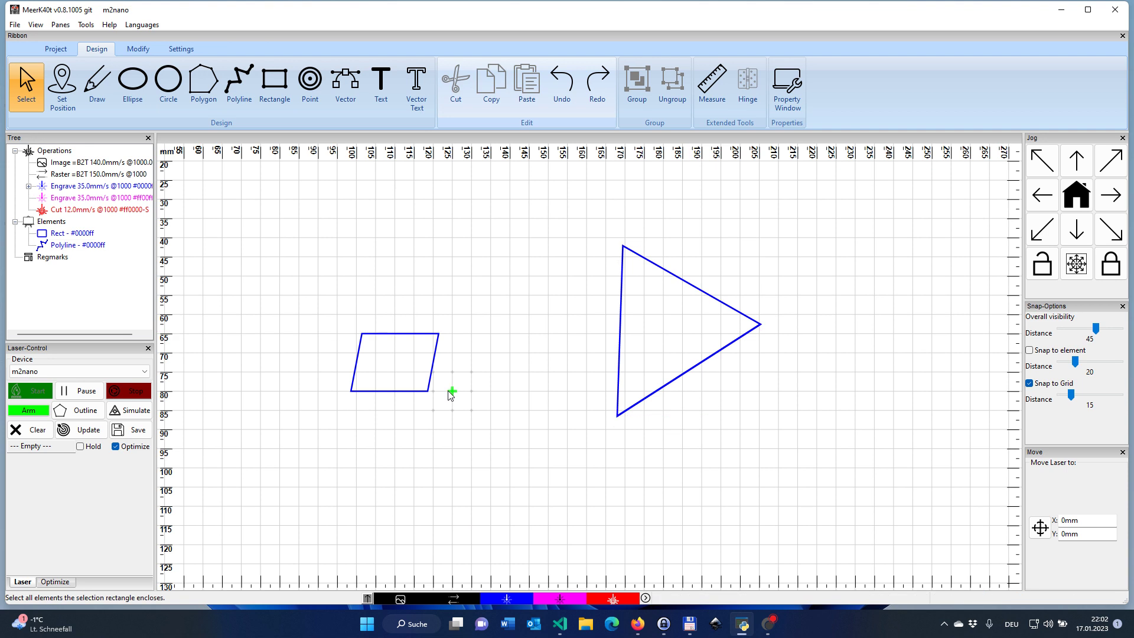
{"action": "left_click", "coordinate": [678, 347]}
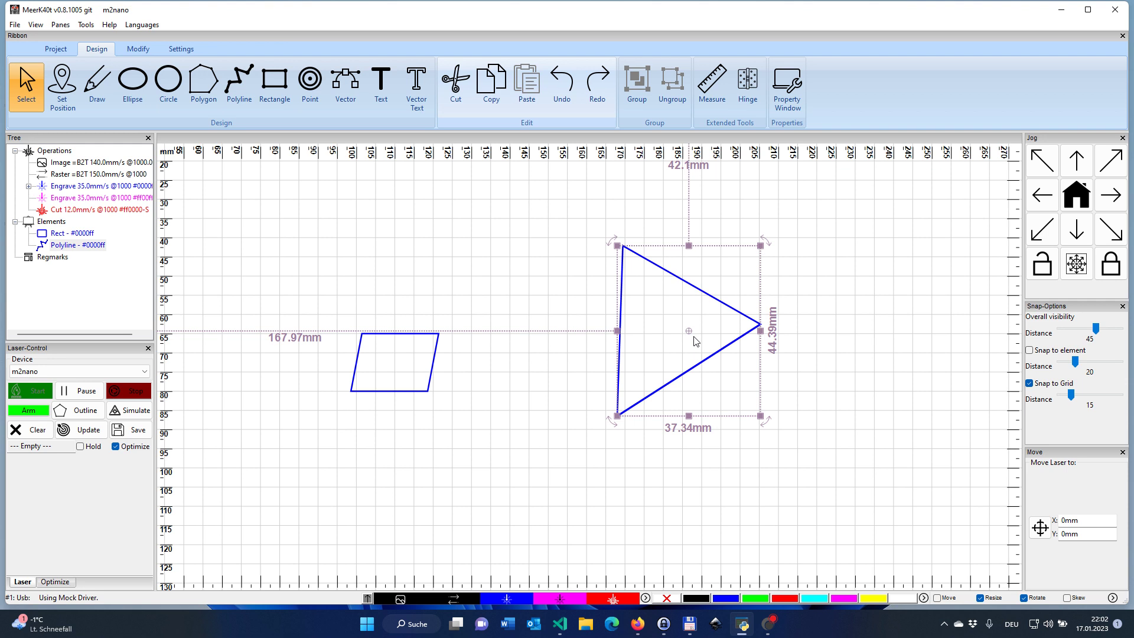
{"action": "left_click", "coordinate": [937, 598]}
Drag the triangle up-left onto the grid, to 131.33 mm from the left edge
{"action": "left_click_drag", "start_coordinate": [689, 336], "coordinate": [696, 338]}
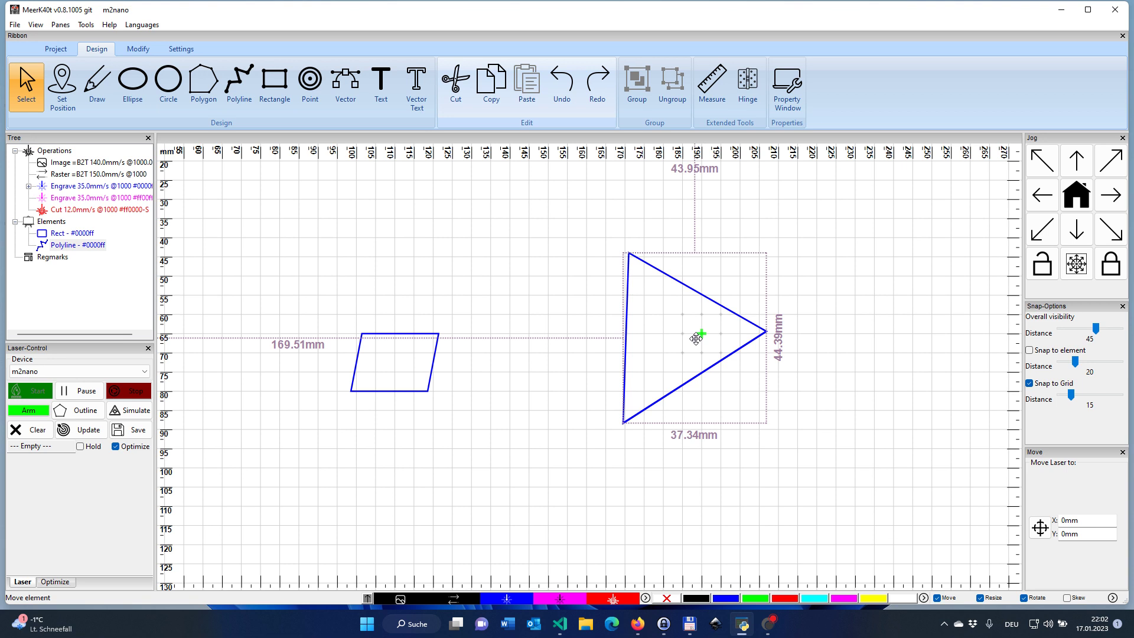
{"action": "left_click_drag", "start_coordinate": [696, 337], "coordinate": [556, 280]}
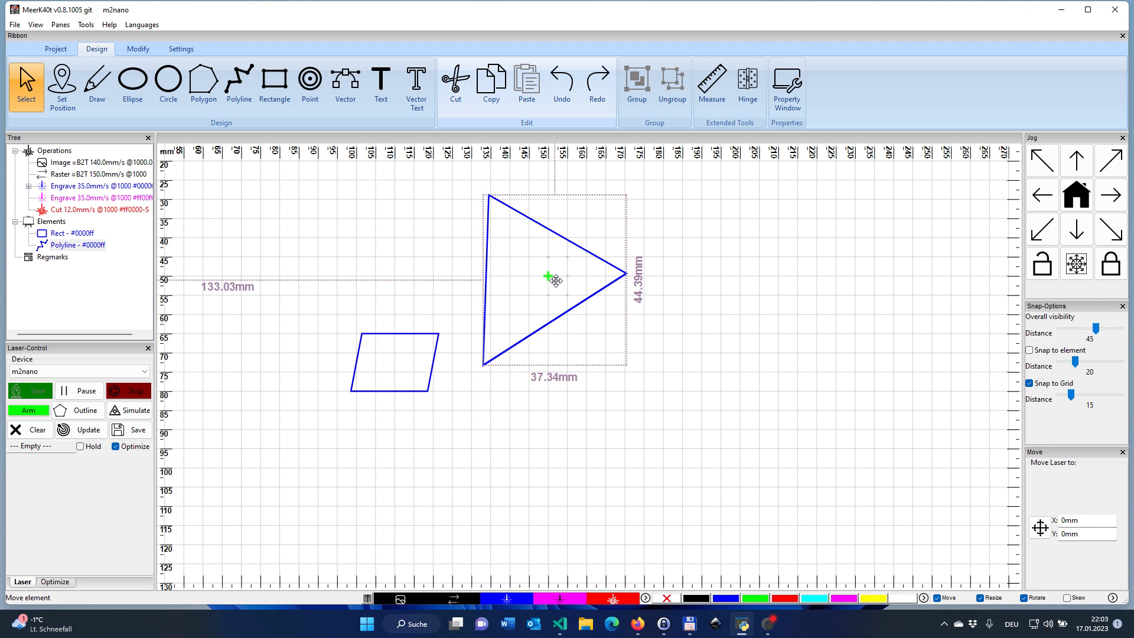
{"action": "left_click_drag", "start_coordinate": [556, 280], "coordinate": [556, 280]}
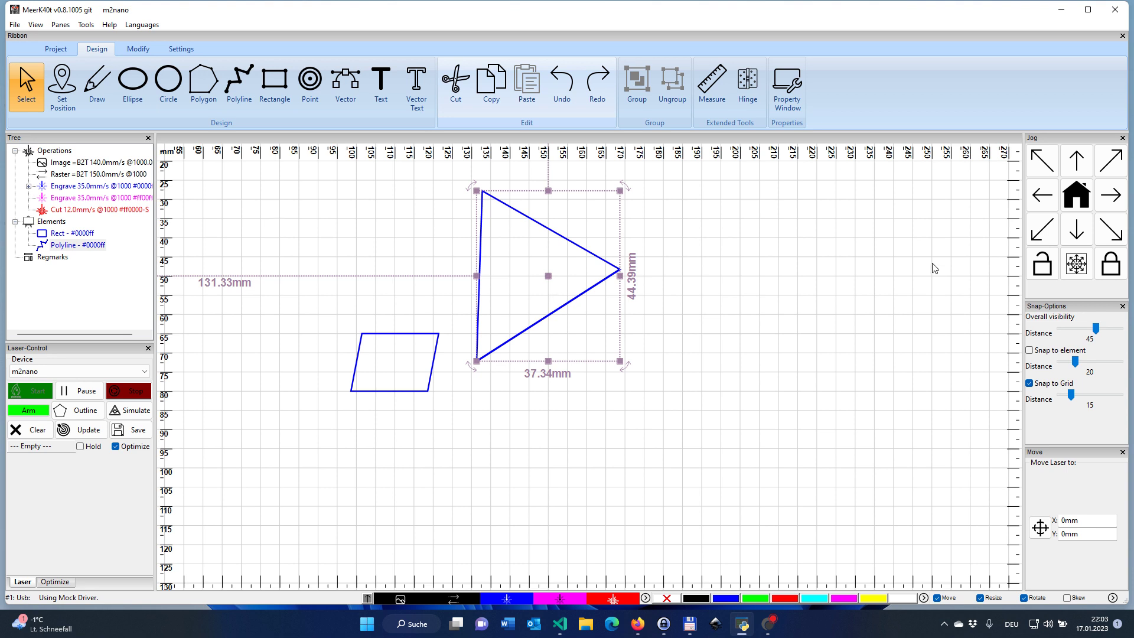
Close the Snap-Options pane and reopen it from Panes > Editing > Snap-Options
{"action": "left_click", "coordinate": [1123, 307]}
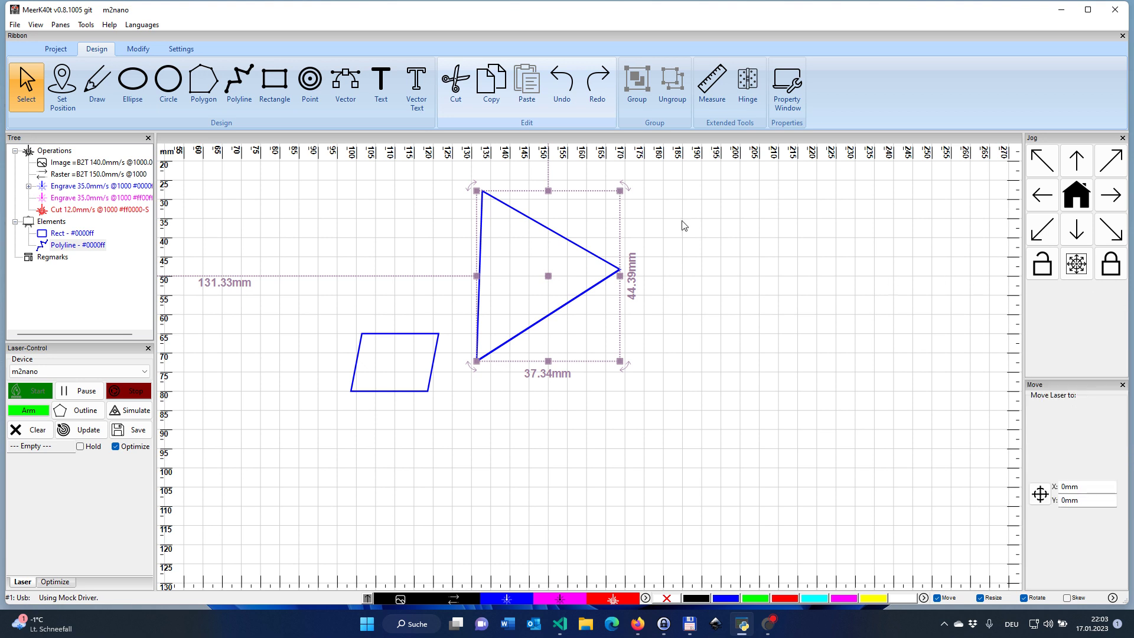
{"action": "left_click", "coordinate": [59, 25]}
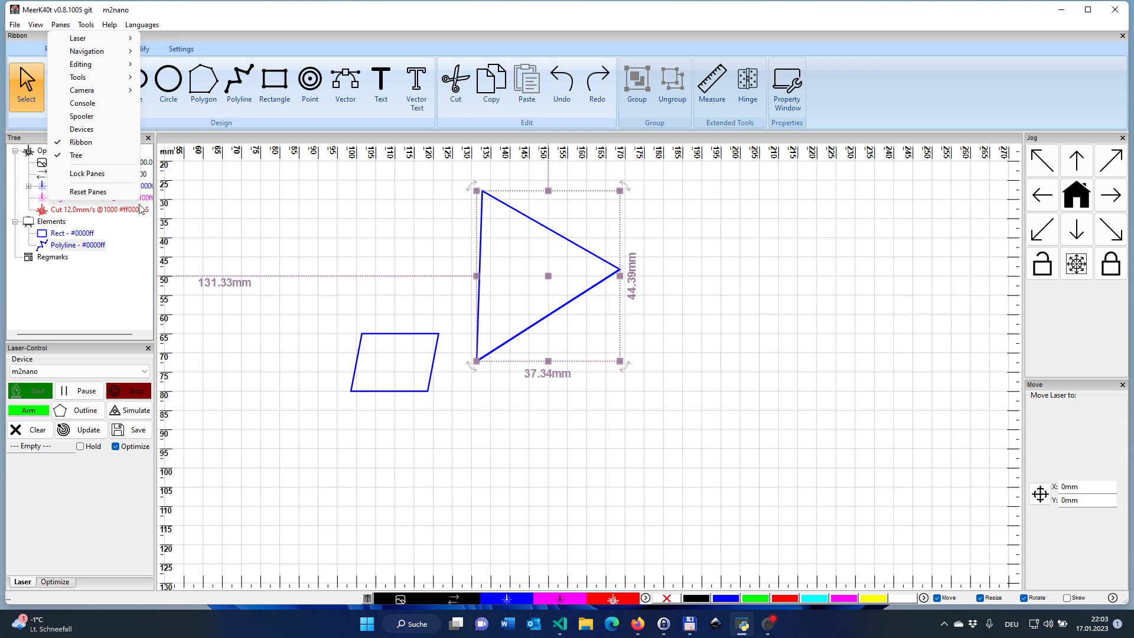
{"action": "mouse_move", "coordinate": [76, 67]}
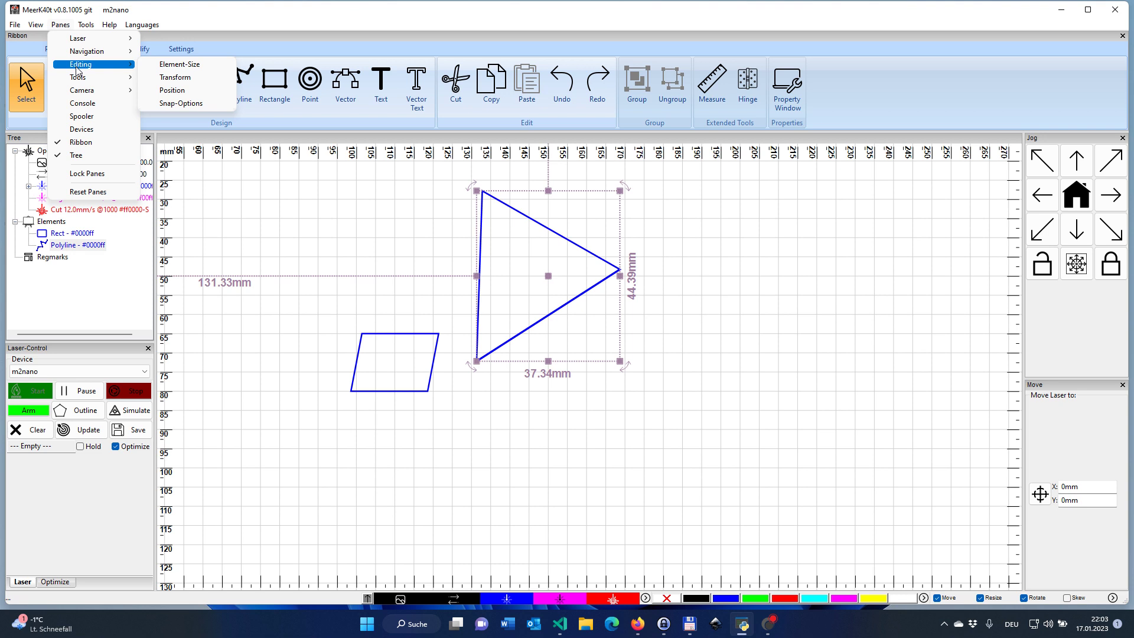
{"action": "left_click", "coordinate": [192, 105]}
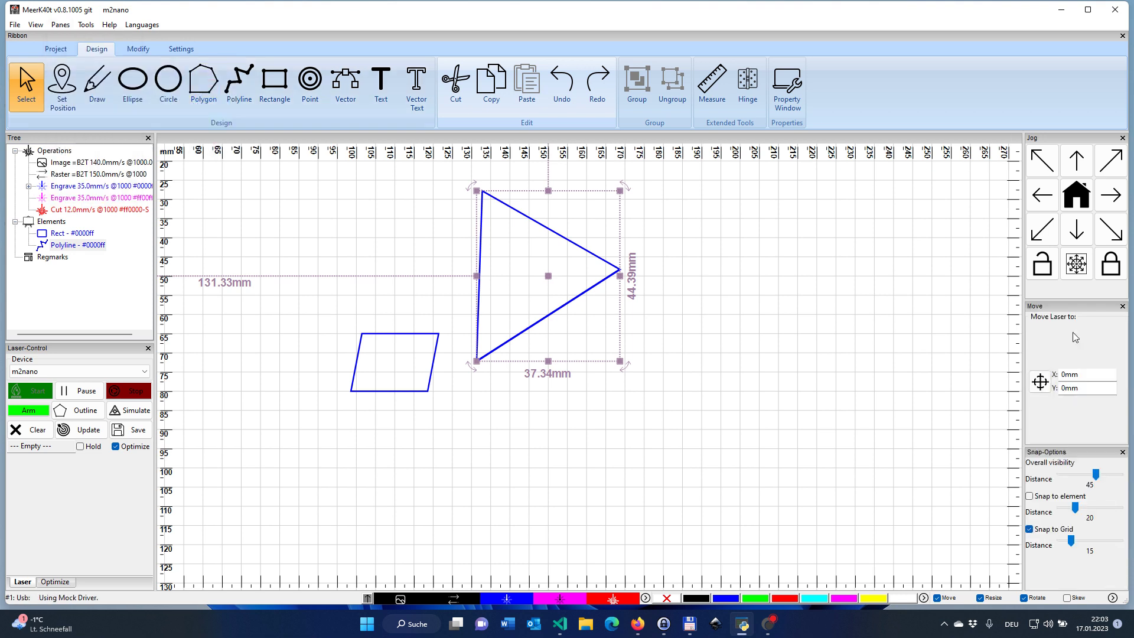
Move the triangle freely with grid snap off, then re-enable it and settle the triangle at 141.33, 42.81 mm
{"action": "left_click", "coordinate": [1038, 532]}
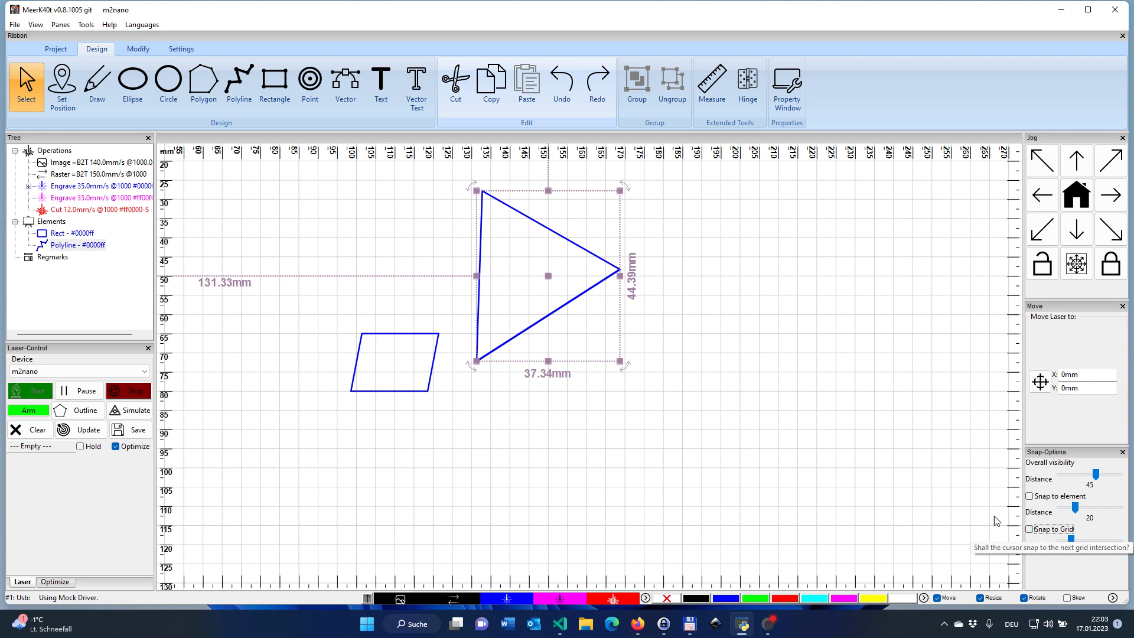
{"action": "left_click_drag", "start_coordinate": [550, 278], "coordinate": [579, 268]}
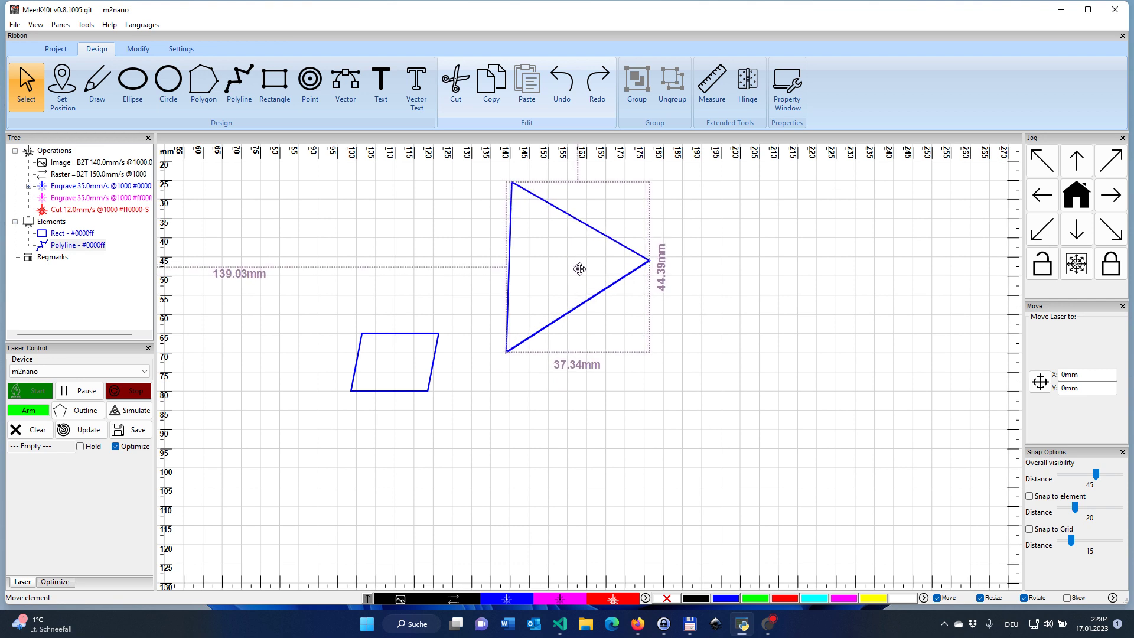
{"action": "left_click_drag", "start_coordinate": [579, 268], "coordinate": [579, 268]}
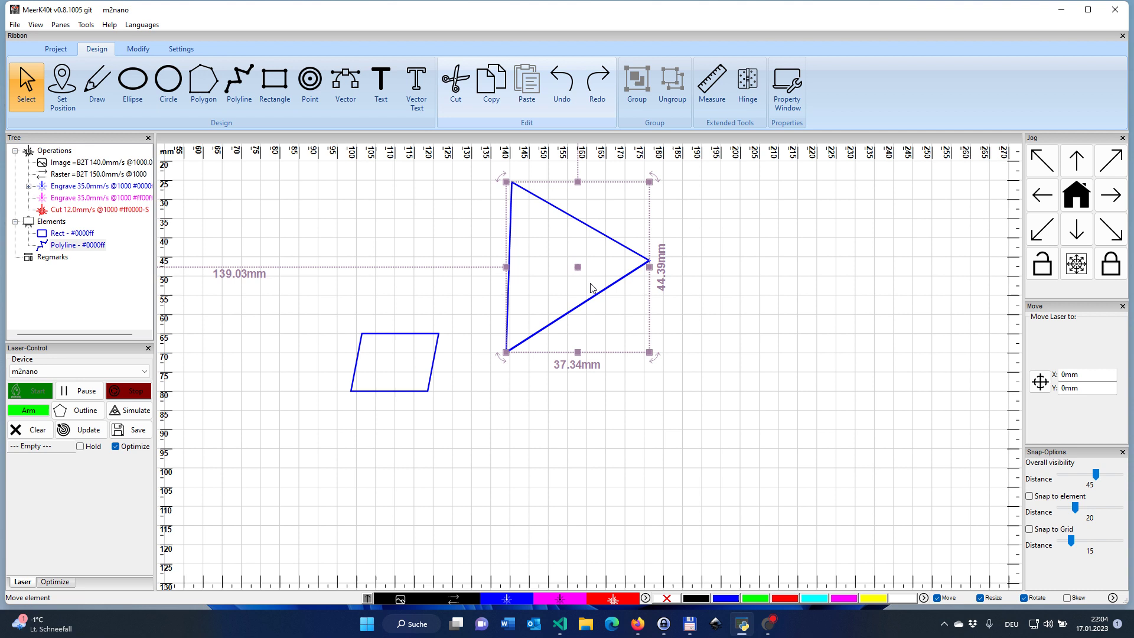
{"action": "left_click", "coordinate": [1038, 529]}
{"action": "left_click_drag", "start_coordinate": [579, 265], "coordinate": [612, 329]}
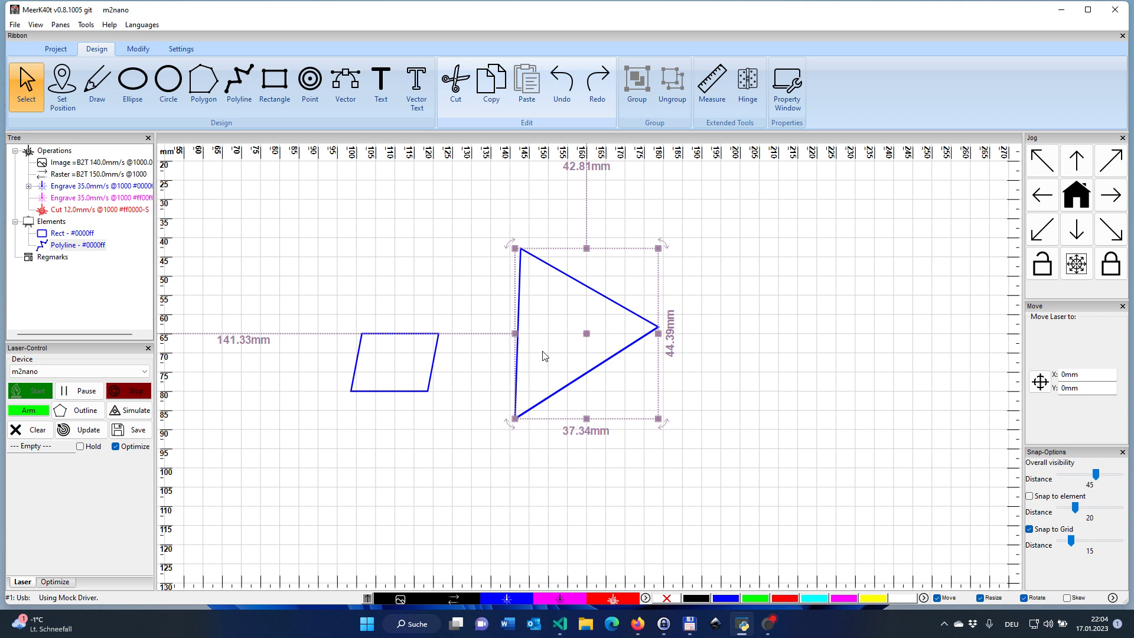
Enable Snap to element and drag the triangle around the parallelogram to test snapping
{"action": "left_click", "coordinate": [1042, 498]}
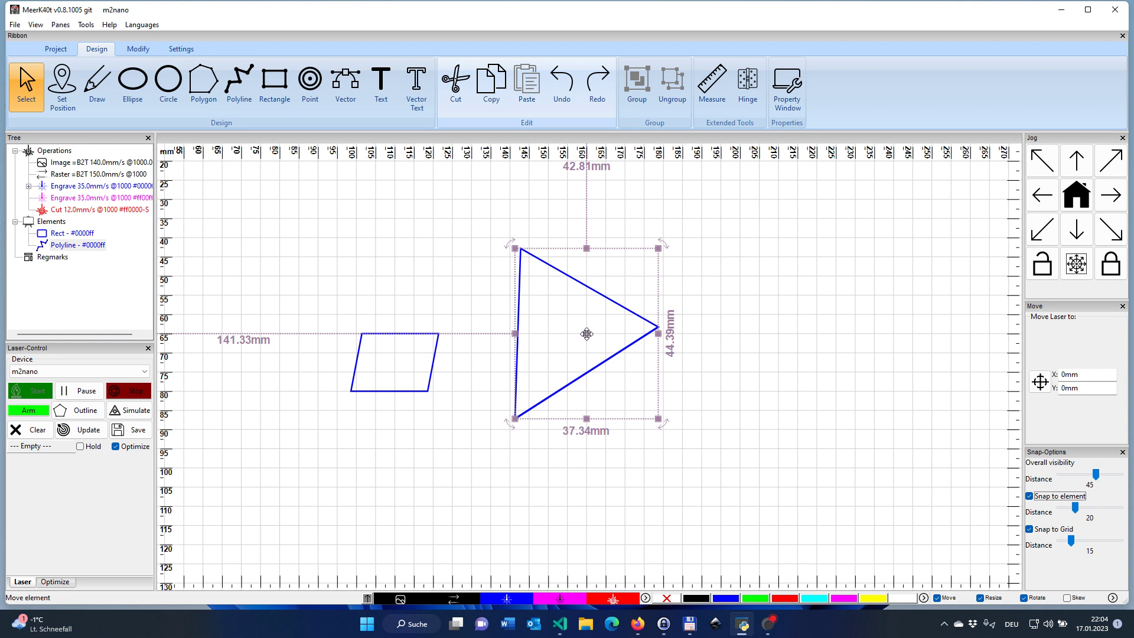
{"action": "mouse_move", "coordinate": [586, 334]}
{"action": "left_mouse_down"}
{"action": "mouse_move", "coordinate": [487, 329]}
{"action": "mouse_move", "coordinate": [443, 346]}
{"action": "mouse_move", "coordinate": [440, 378]}
{"action": "mouse_move", "coordinate": [455, 343]}
{"action": "left_mouse_up"}
{"action": "scroll", "coordinate": [438, 370], "scroll_direction": "up", "scroll_amount": 4}
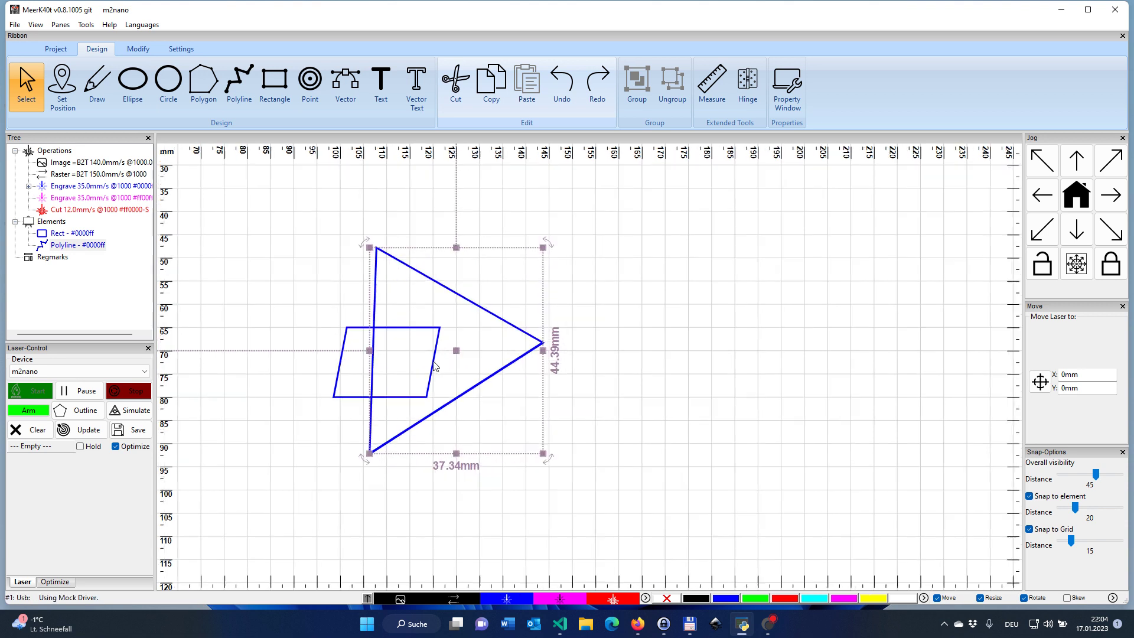
{"action": "scroll", "coordinate": [435, 363], "scroll_direction": "up", "scroll_amount": 2}
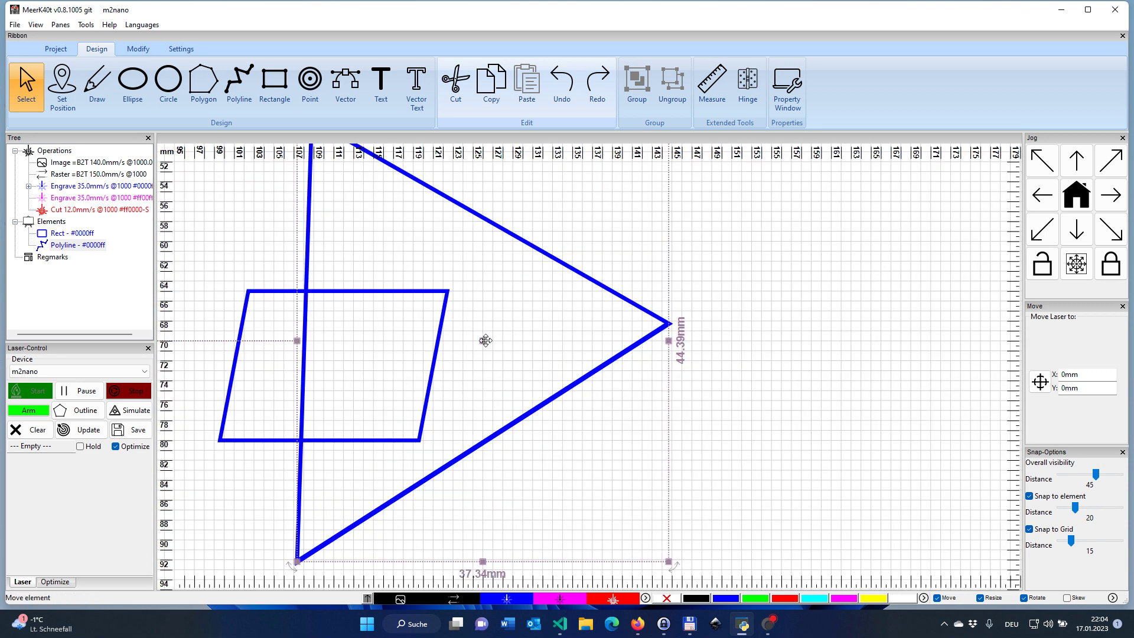
{"action": "left_click_drag", "start_coordinate": [485, 340], "coordinate": [419, 441]}
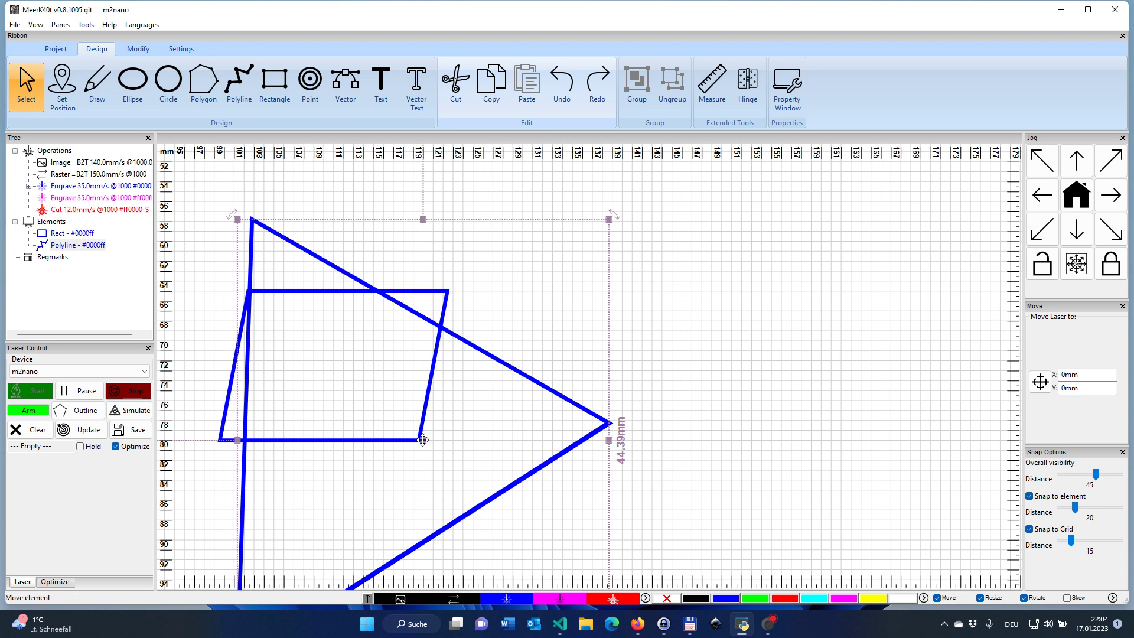
{"action": "left_click_drag", "start_coordinate": [423, 440], "coordinate": [741, 351]}
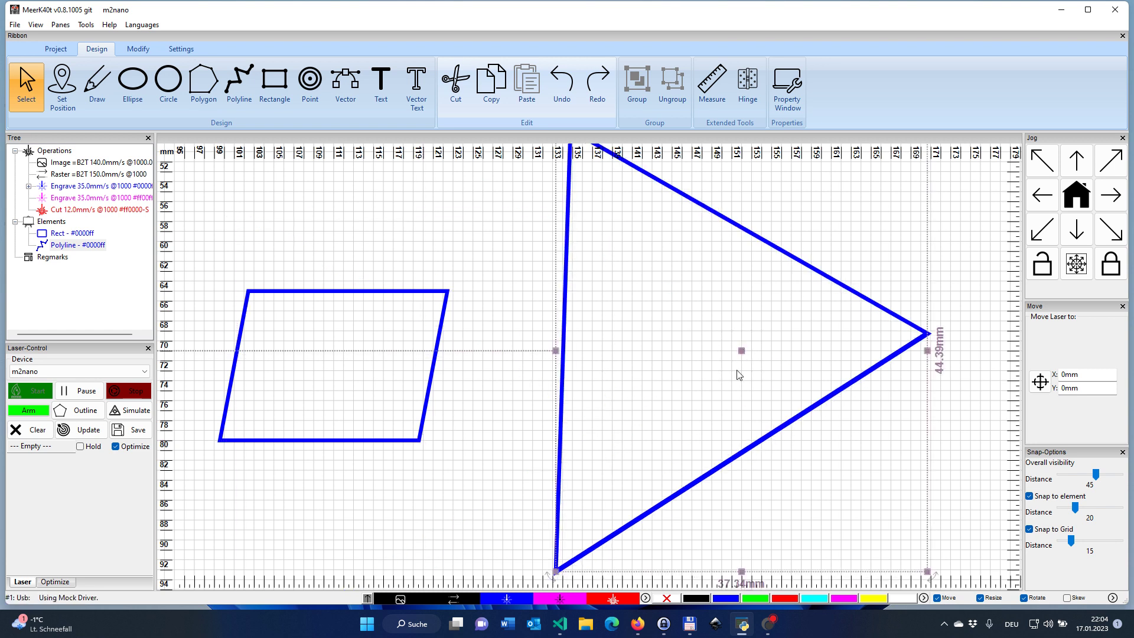
Toggle snap to element points and drop the triangle so its left side meets the rectangle's top edge
{"action": "left_click", "coordinate": [1049, 497]}
{"action": "left_click_drag", "start_coordinate": [742, 351], "coordinate": [452, 288]}
{"action": "scroll", "coordinate": [502, 314], "scroll_direction": "up", "scroll_amount": 5}
{"action": "scroll", "coordinate": [405, 292], "scroll_direction": "down", "scroll_amount": 4}
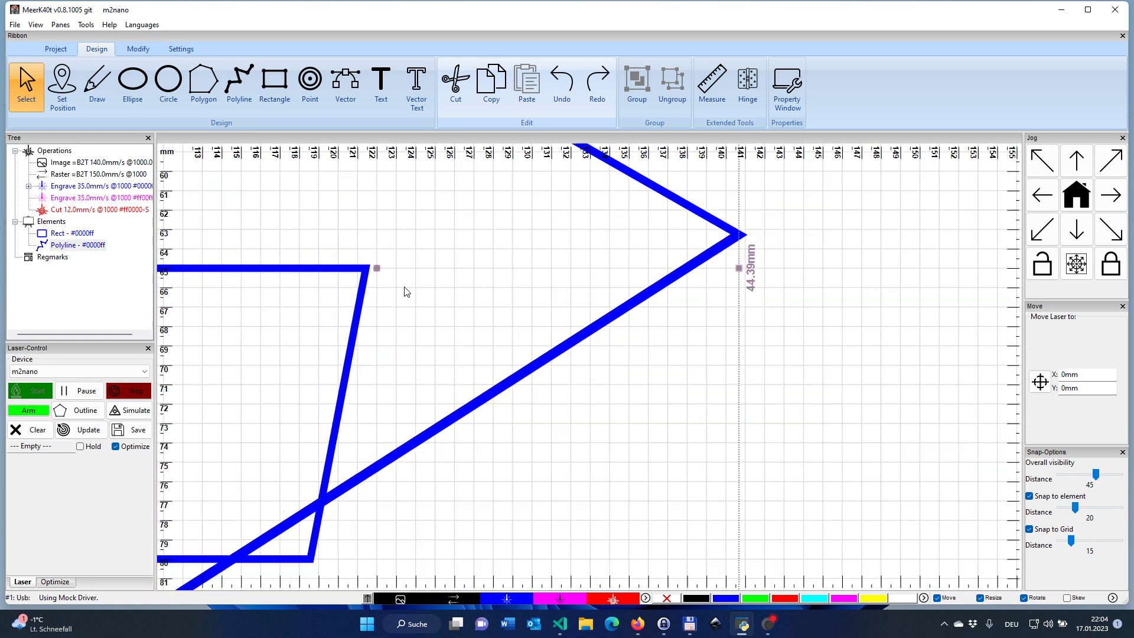
{"action": "scroll", "coordinate": [405, 291], "scroll_direction": "down", "scroll_amount": 4}
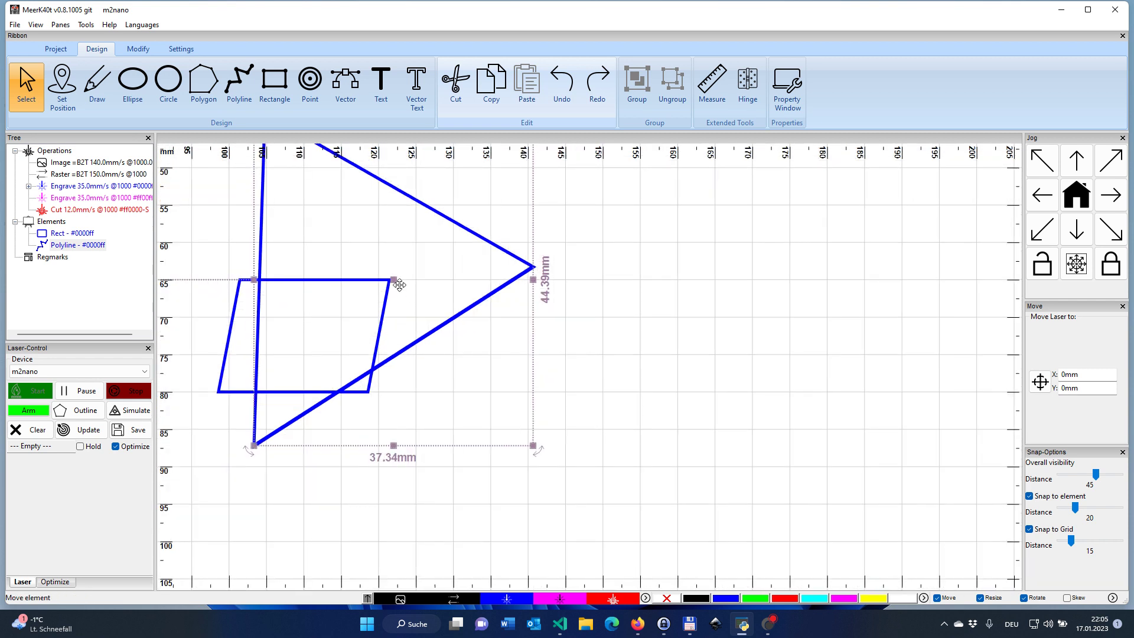
{"action": "mouse_move", "coordinate": [393, 279]}
{"action": "left_mouse_down"}
{"action": "mouse_move", "coordinate": [557, 279]}
{"action": "mouse_move", "coordinate": [456, 279]}
{"action": "mouse_move", "coordinate": [389, 262]}
{"action": "mouse_move", "coordinate": [391, 276]}
{"action": "left_mouse_up"}
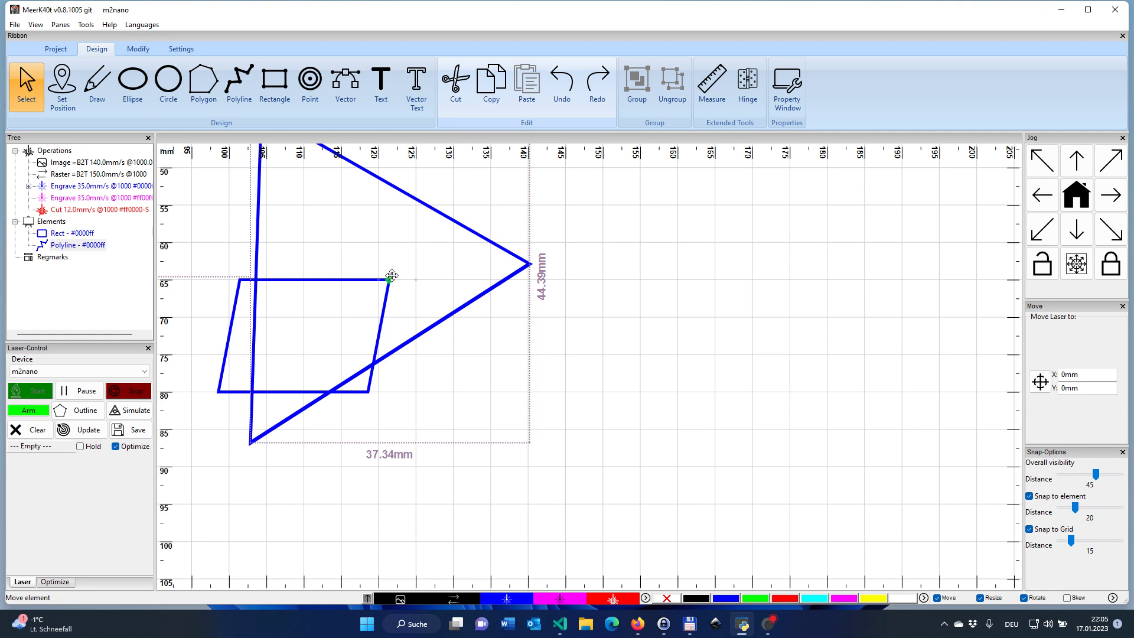
{"action": "left_click_drag", "start_coordinate": [391, 275], "coordinate": [391, 277]}
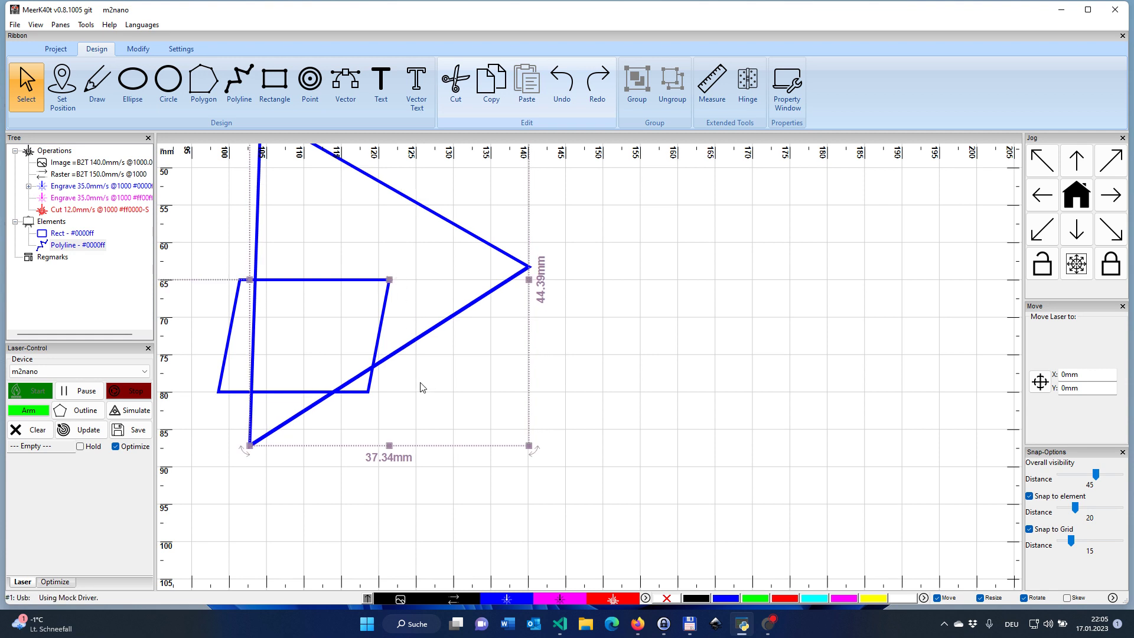
Draw a polyline from 100mm, 95mm through the rectangle's lower-right corner to about 150mm, 95mm
{"action": "left_click", "coordinate": [242, 94]}
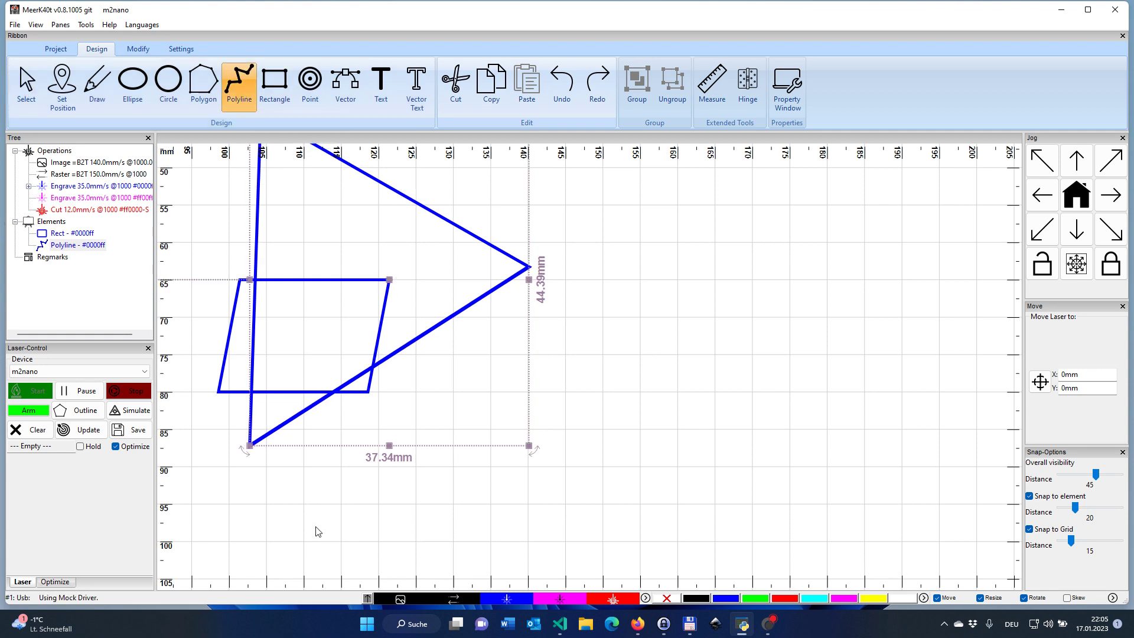
{"action": "left_click", "coordinate": [231, 504]}
{"action": "left_click", "coordinate": [366, 392]}
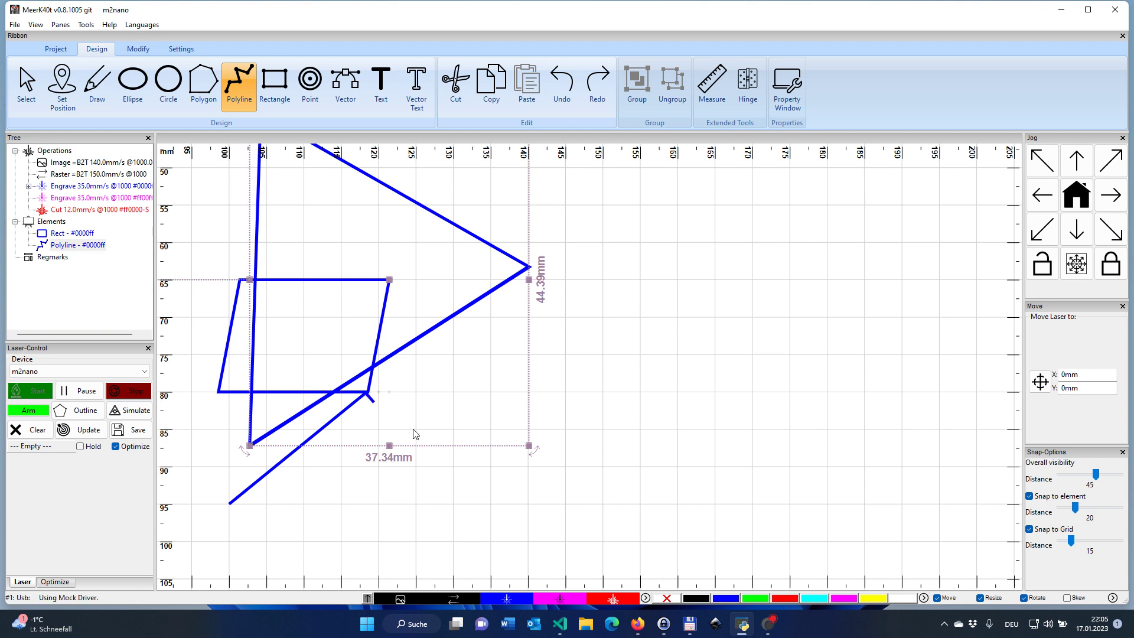
{"action": "double_click", "coordinate": [603, 503]}
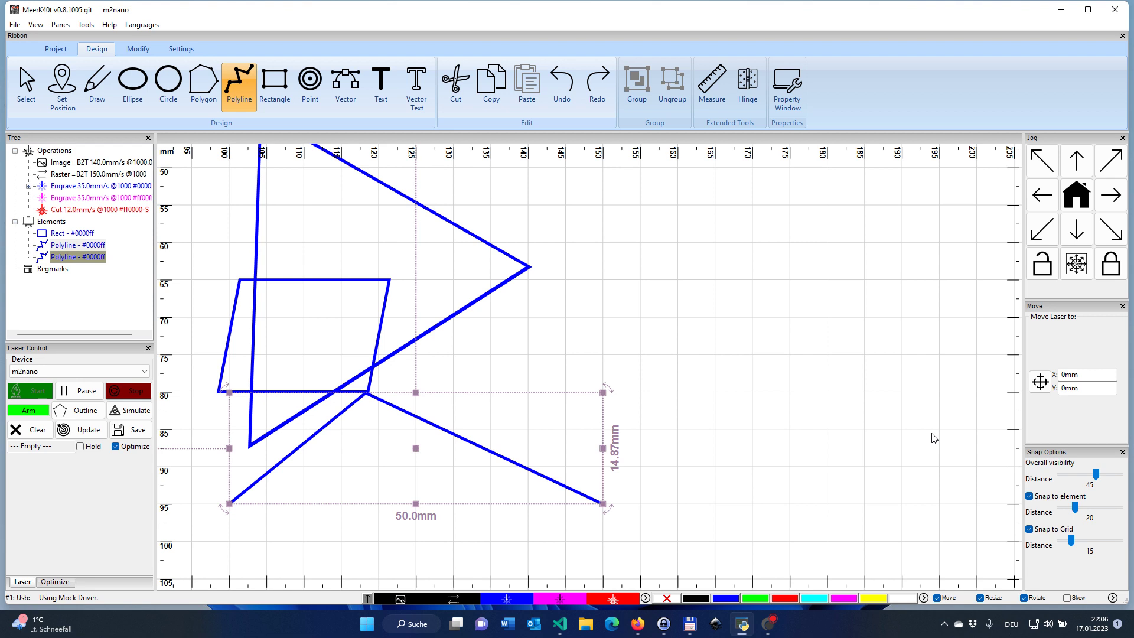
Turn off Snap to element, leaving only grid snapping, and zoom the canvas out
{"action": "left_click", "coordinate": [1035, 500]}
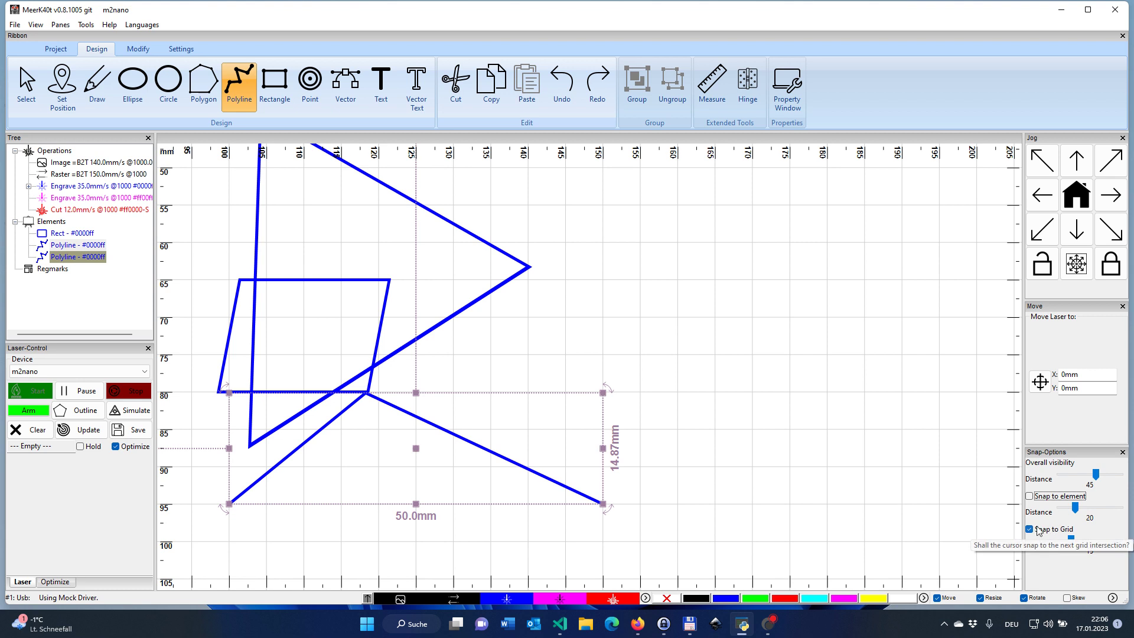
{"action": "scroll", "coordinate": [635, 324], "scroll_direction": "down", "scroll_amount": 3}
{"action": "scroll", "coordinate": [675, 345], "scroll_direction": "down", "scroll_amount": 2}
{"action": "scroll", "coordinate": [674, 355], "scroll_direction": "down", "scroll_amount": 3}
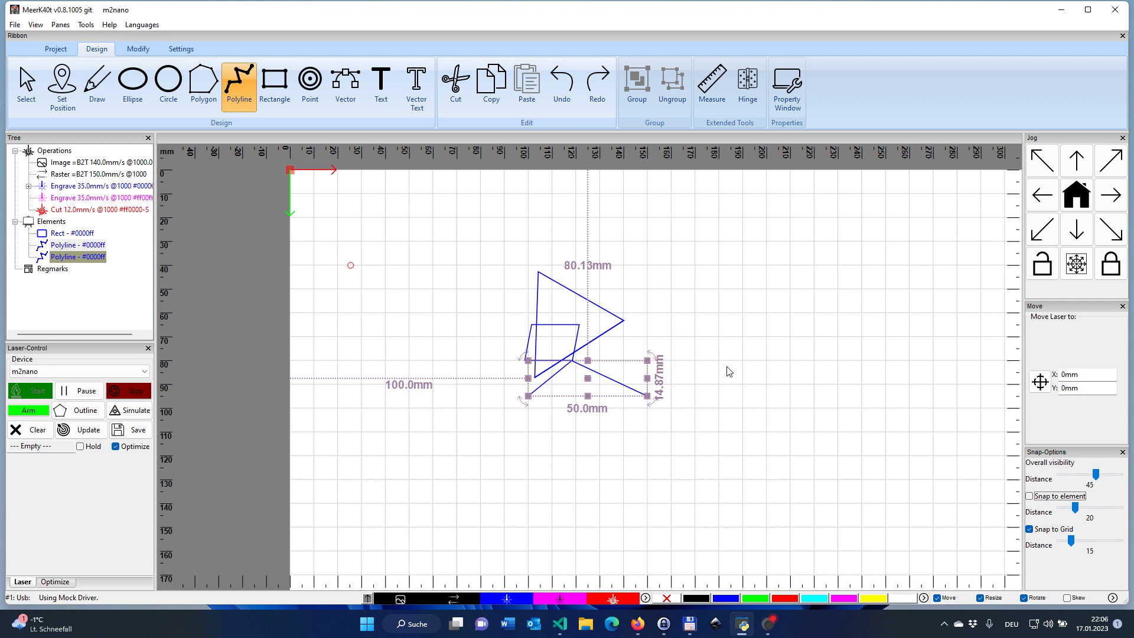
{"action": "scroll", "coordinate": [729, 371], "scroll_direction": "up", "scroll_amount": 2}
{"action": "scroll", "coordinate": [730, 371], "scroll_direction": "down", "scroll_amount": 2}
Set the canvas grid to a fixed 5.00mm spacing from the ruler-corner grid menu
{"action": "right_click", "coordinate": [167, 153]}
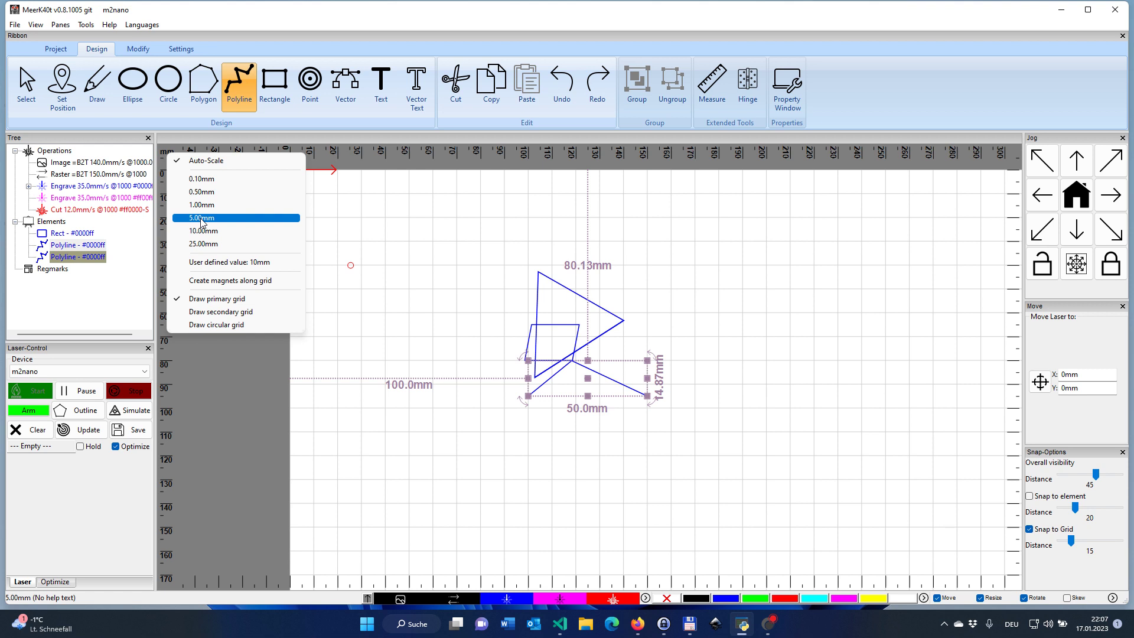
{"action": "left_click", "coordinate": [200, 218]}
{"action": "scroll", "coordinate": [459, 360], "scroll_direction": "up", "scroll_amount": 5}
{"action": "scroll", "coordinate": [459, 360], "scroll_direction": "up", "scroll_amount": 1}
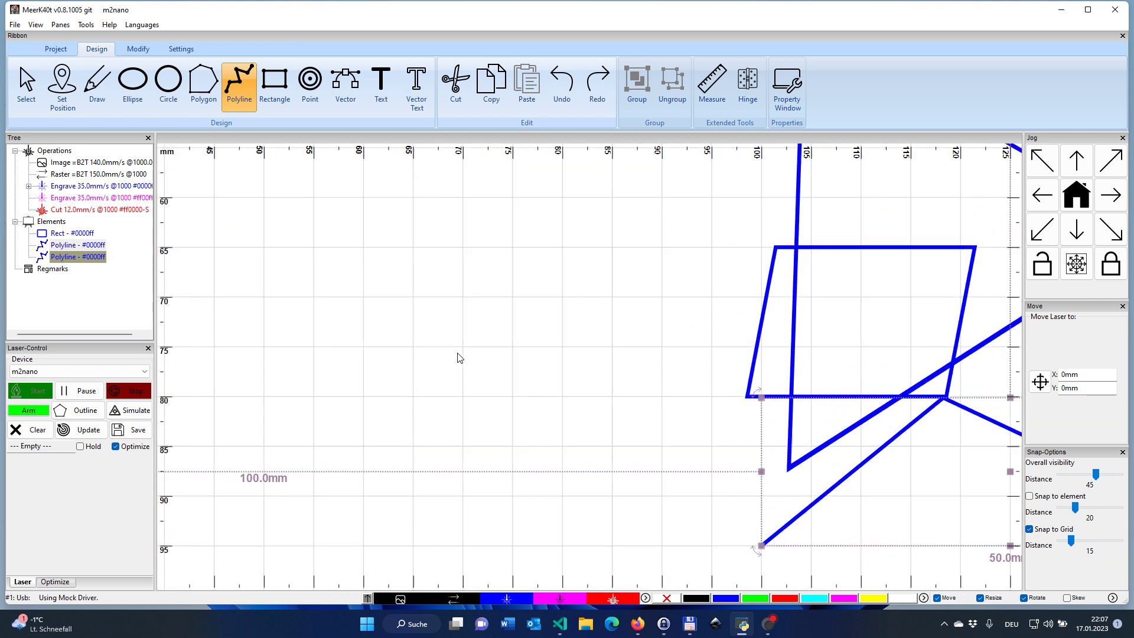
{"action": "scroll", "coordinate": [339, 331], "scroll_direction": "down", "scroll_amount": 8}
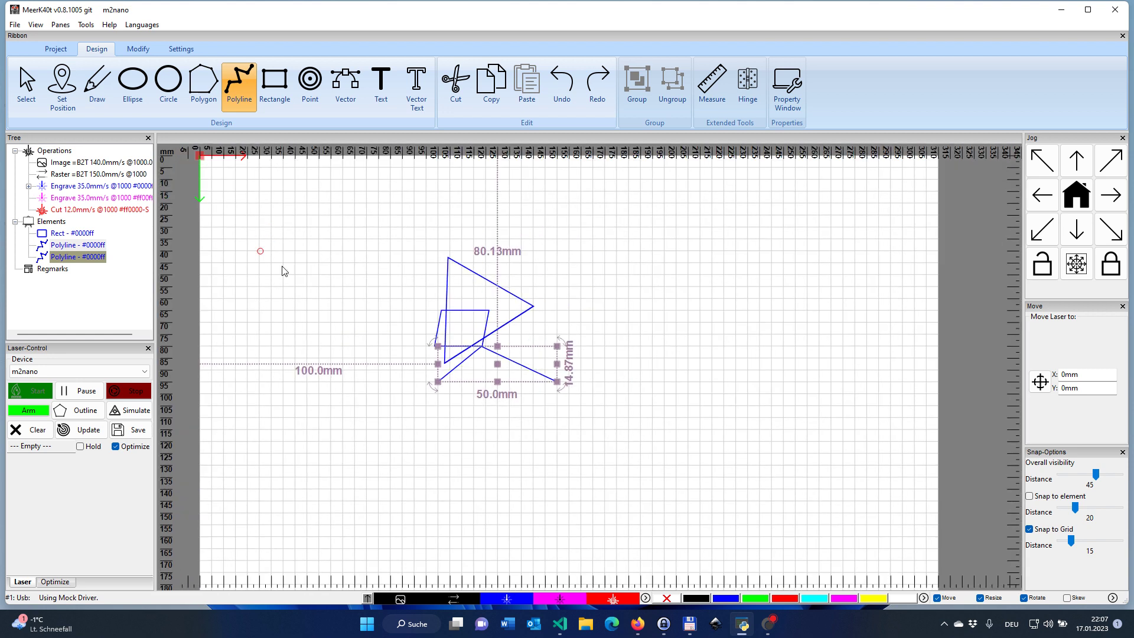
Switch the grid back to Auto-Scale and place two points of a new polyline near the right edge
{"action": "right_click", "coordinate": [170, 154]}
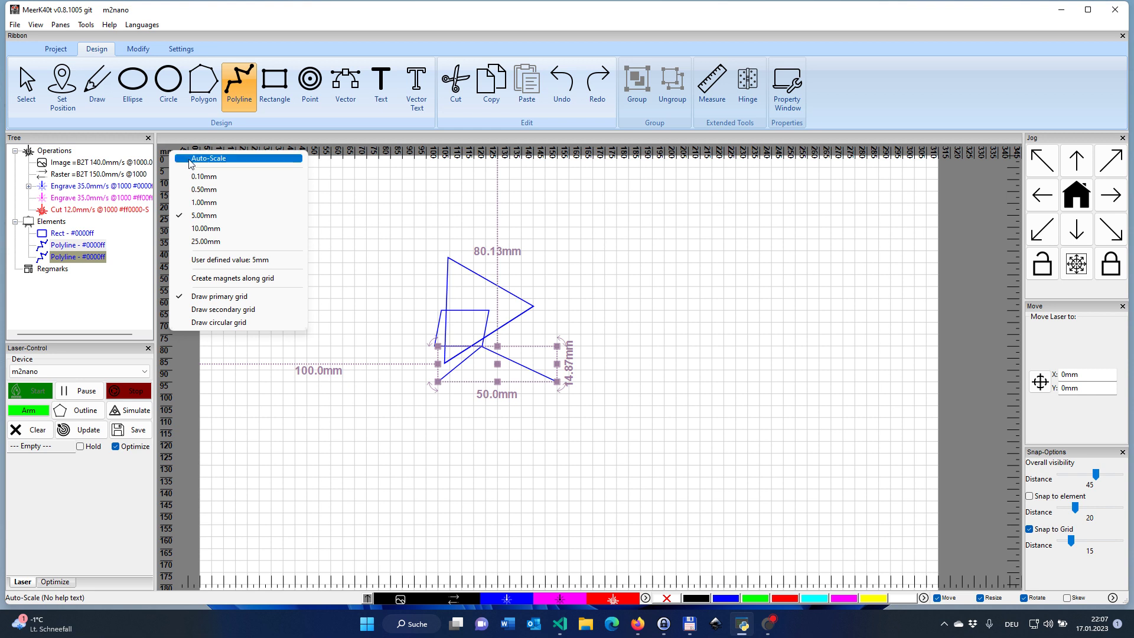
{"action": "left_click", "coordinate": [189, 158]}
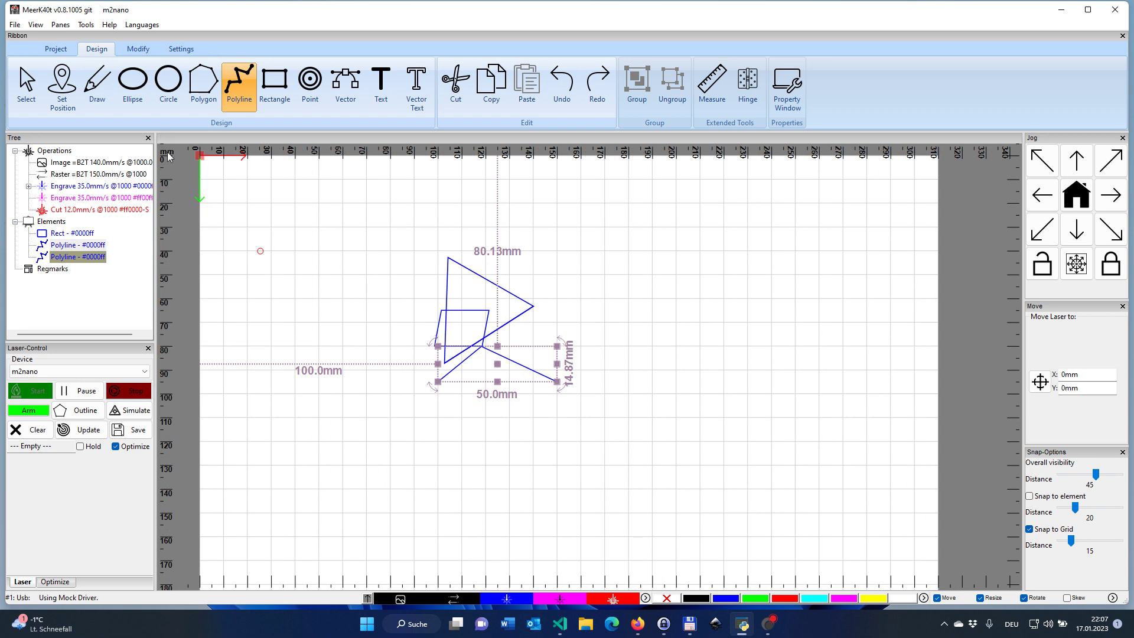
{"action": "right_click", "coordinate": [169, 155]}
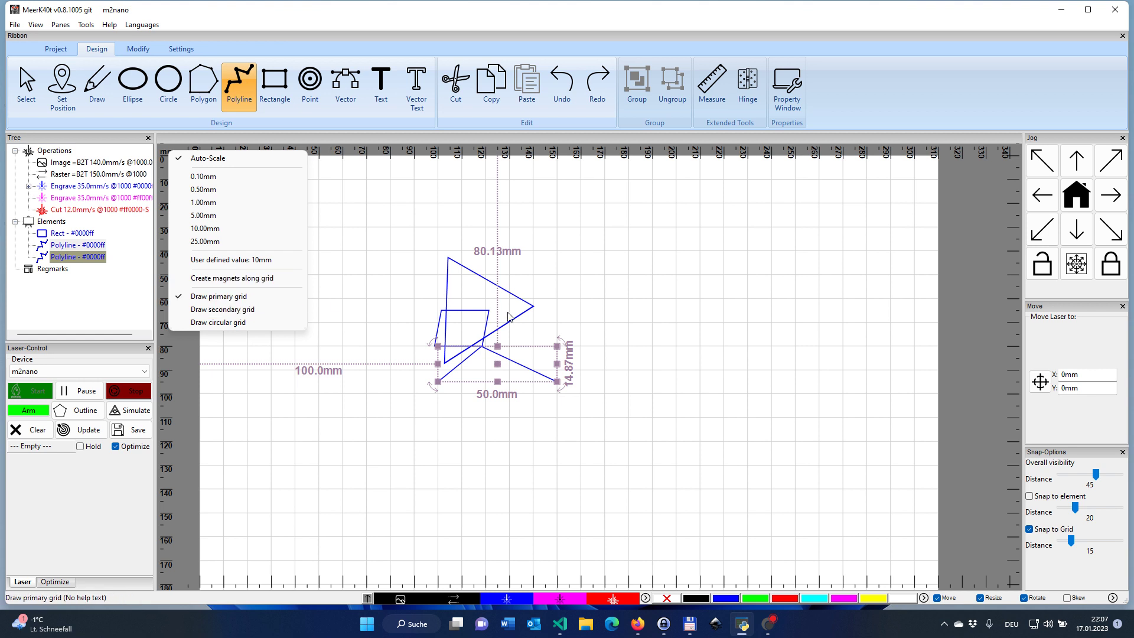
{"action": "left_click", "coordinate": [963, 296]}
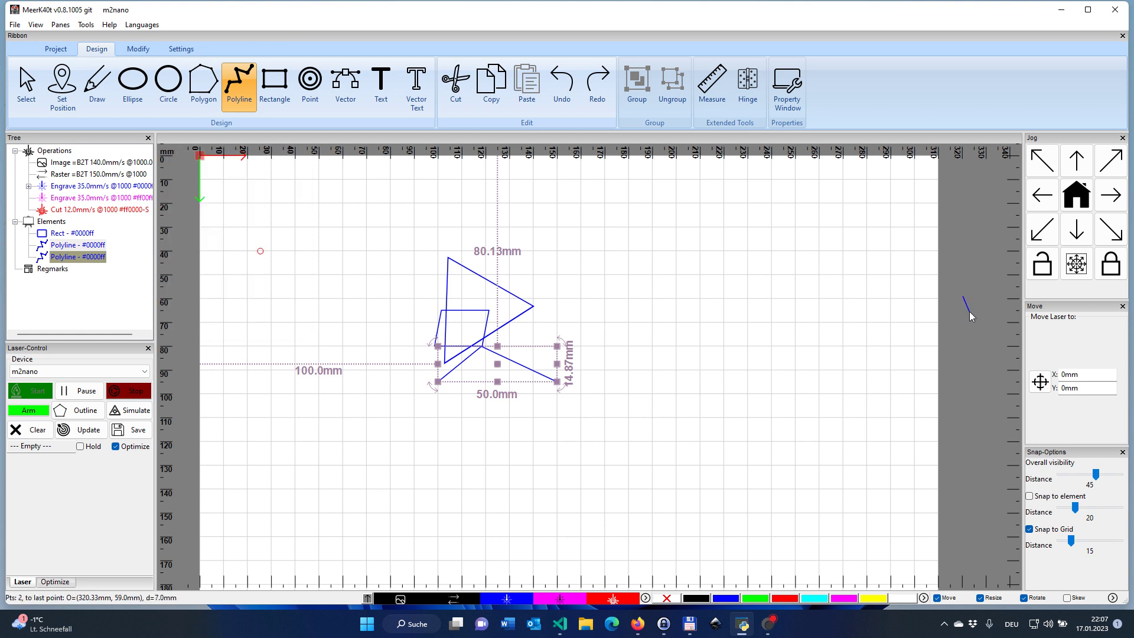
{"action": "left_click", "coordinate": [969, 311]}
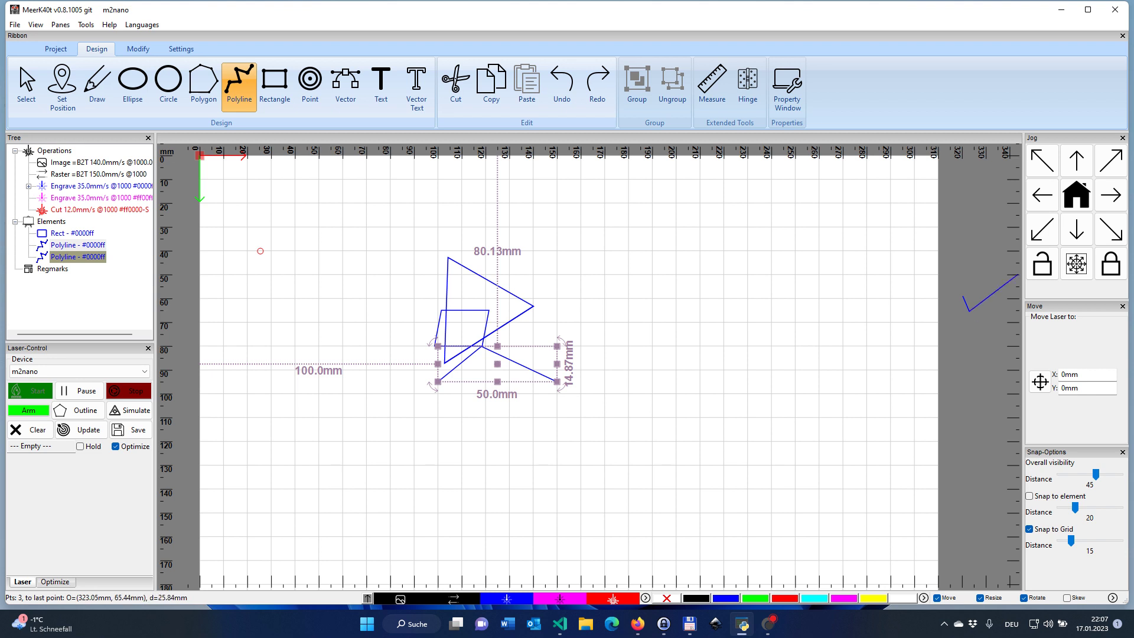